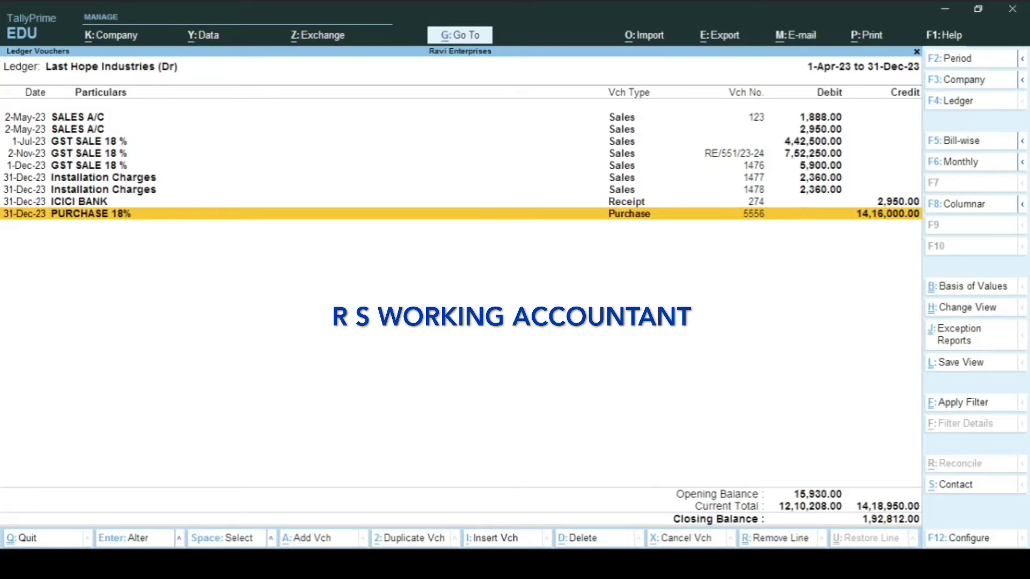
pyautogui.press('Return')
pyautogui.press('BackSpace')
pyautogui.press('BackSpace')
pyautogui.press('BackSpace')
pyautogui.press('BackSpace')
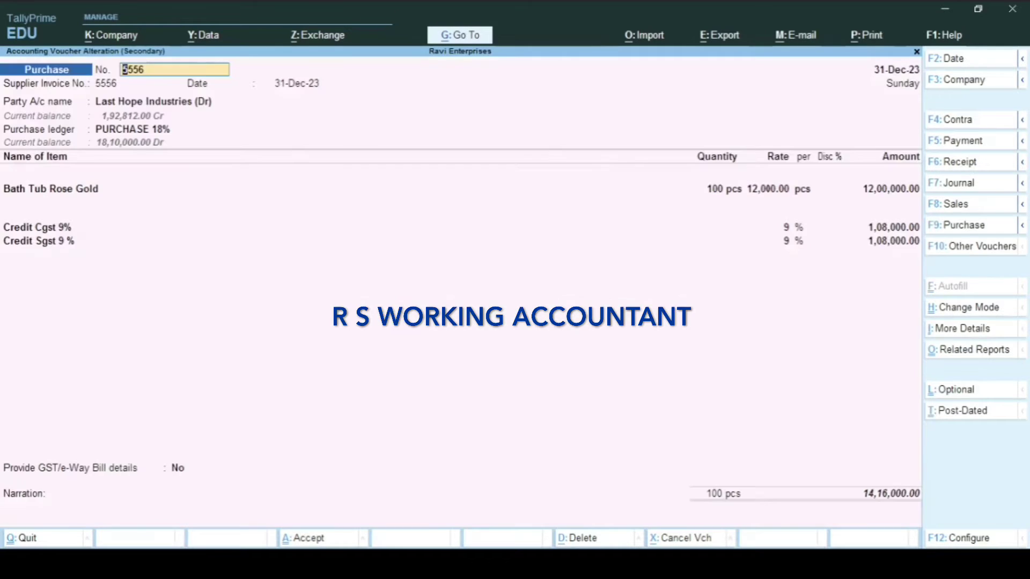
pyautogui.press('Escape')
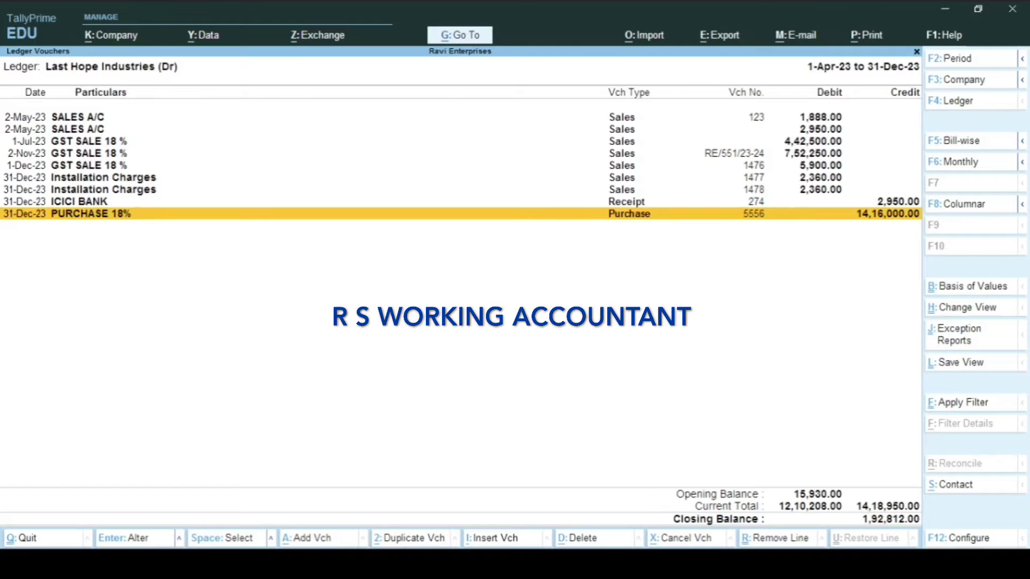
# - Examine the Last Hope Industries (Dr) ledger master from purchase voucher 5556 for its account group, and return to the ledger vouchers without saving
pyautogui.press('Return')
pyautogui.press('Return')
pyautogui.press('Return')
pyautogui.press('Return')
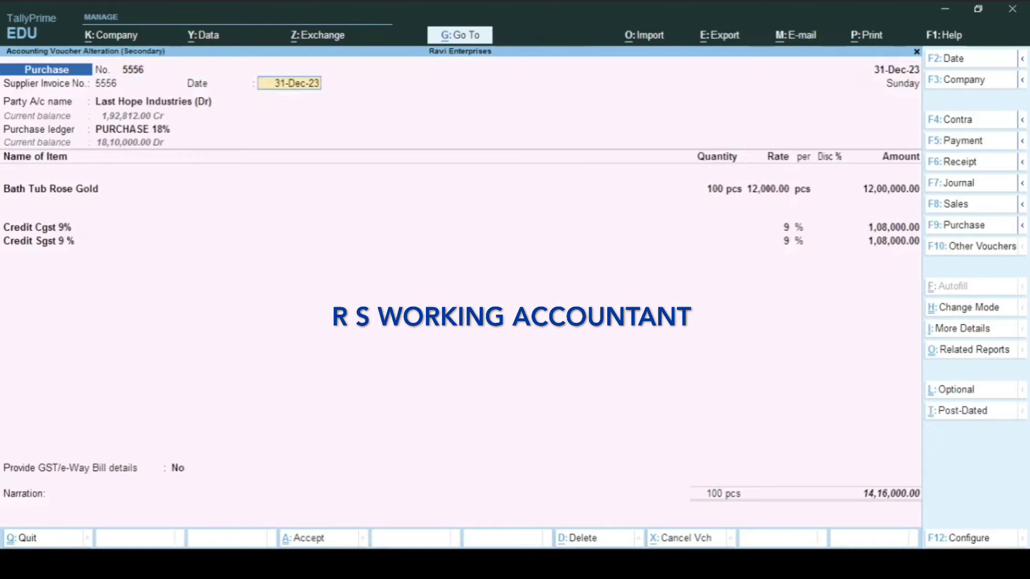
pyautogui.press('Return')
pyautogui.hotkey('ctrl', 'Return')
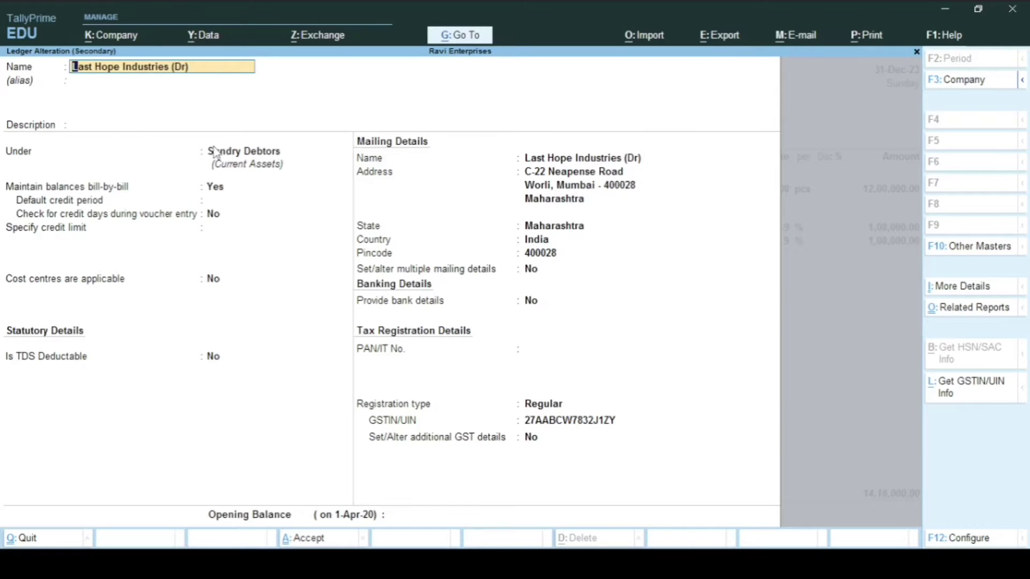
pyautogui.press('BackSpace')
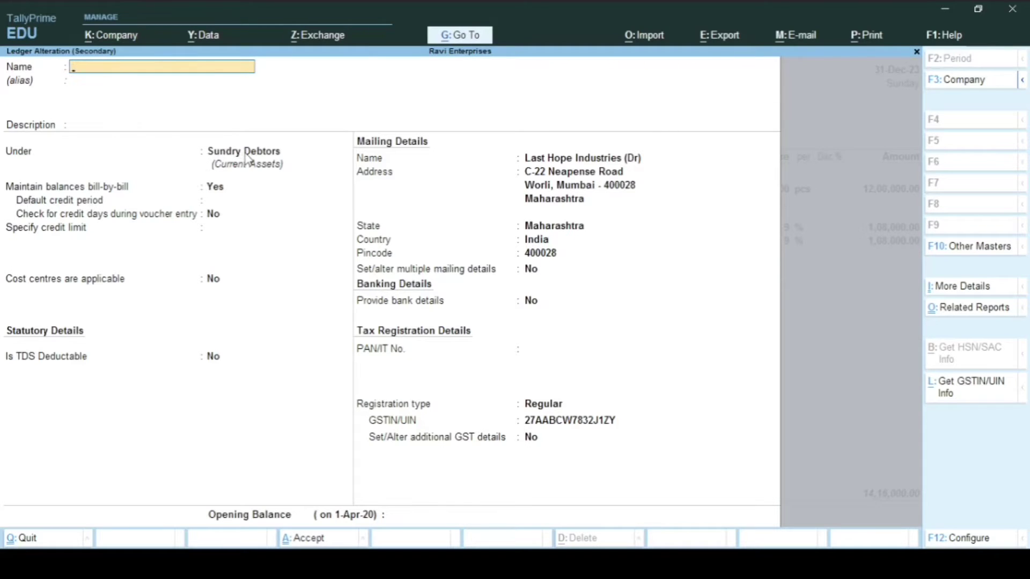
pyautogui.press('Escape')
pyautogui.press('y')
pyautogui.press('BackSpace')
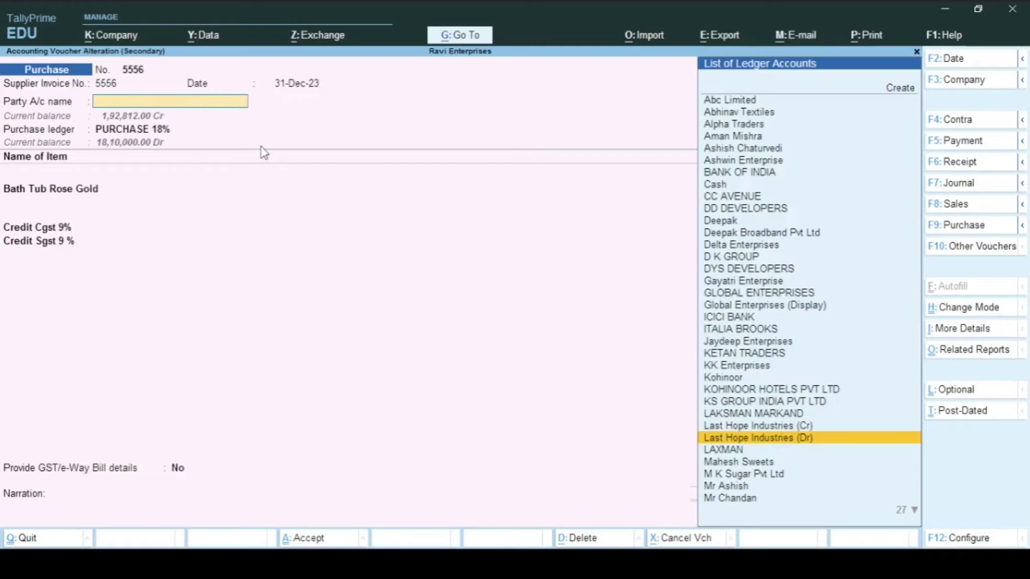
pyautogui.press('Escape')
pyautogui.press('y')
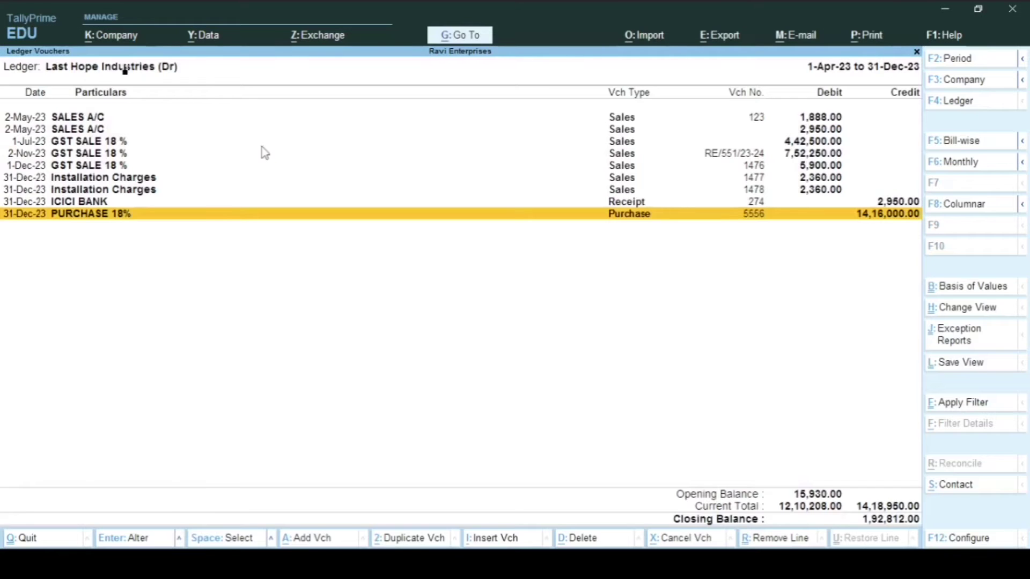
# - Reopen purchase voucher 5556, change its party account to Last Hope Industries (Cr), and leave the receipt note as Not Applicable
pyautogui.press('Return')
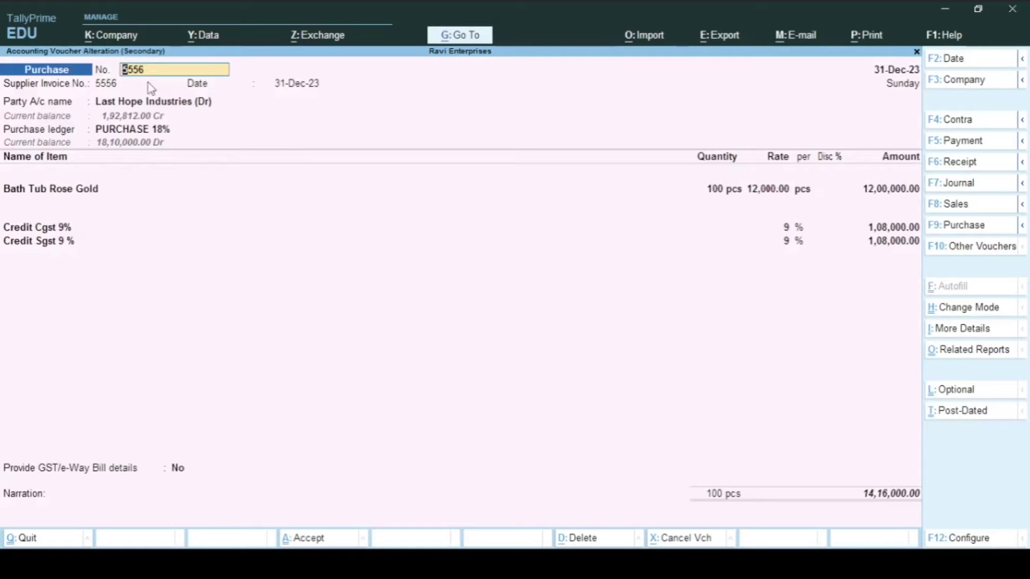
pyautogui.click(145, 104)
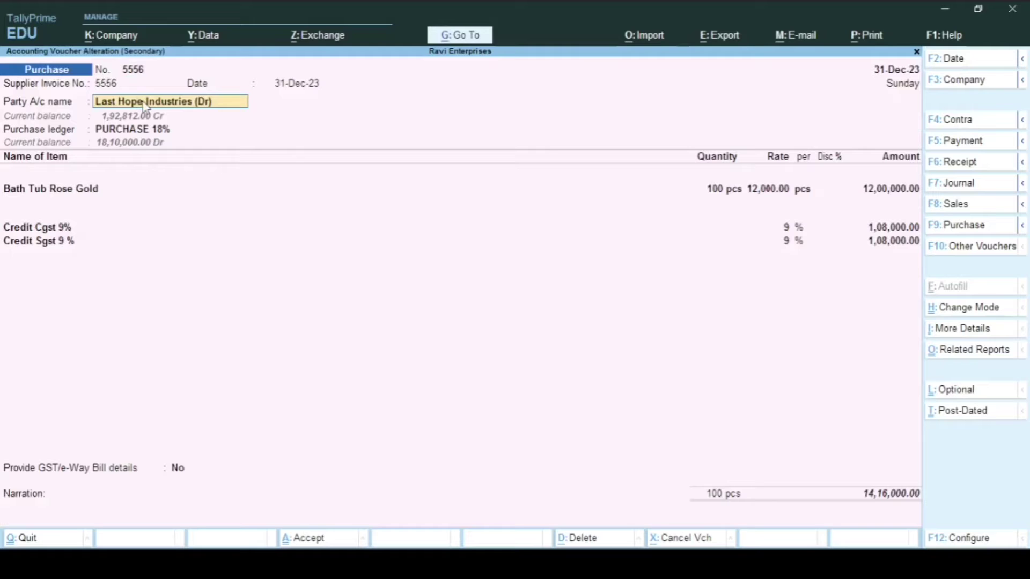
pyautogui.write('Last')
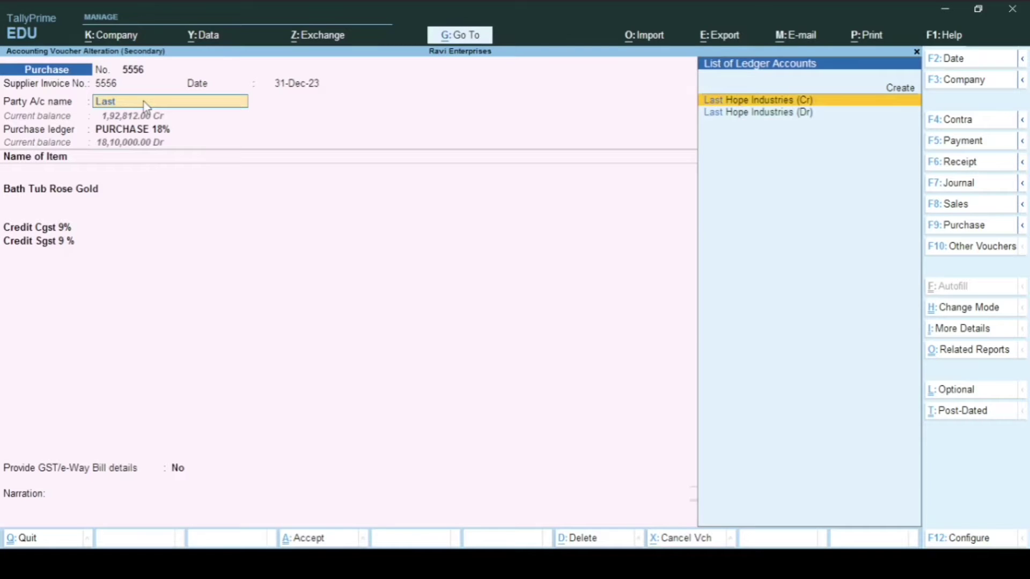
pyautogui.press('Return')
pyautogui.press('y')
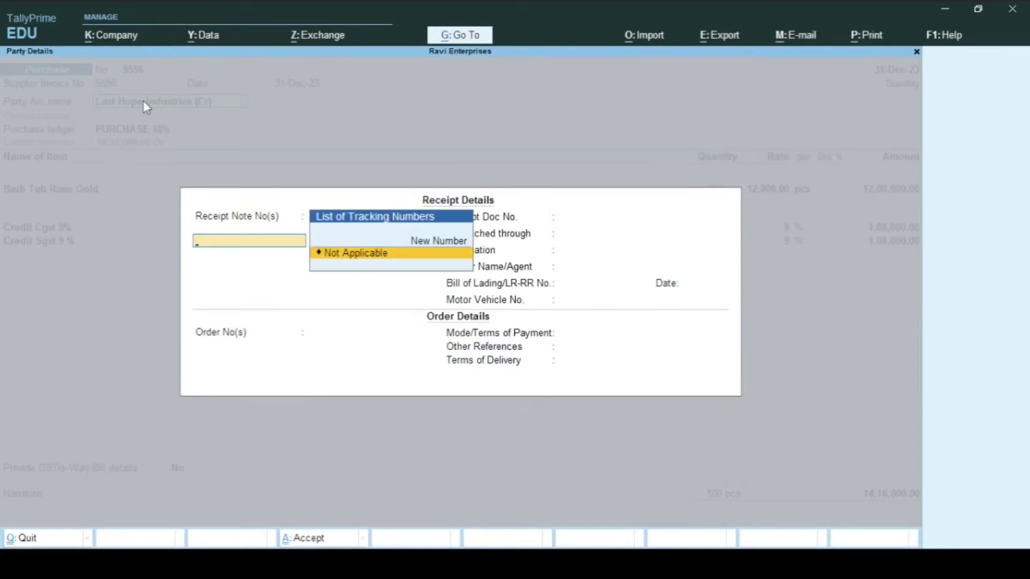
pyautogui.press('Return')
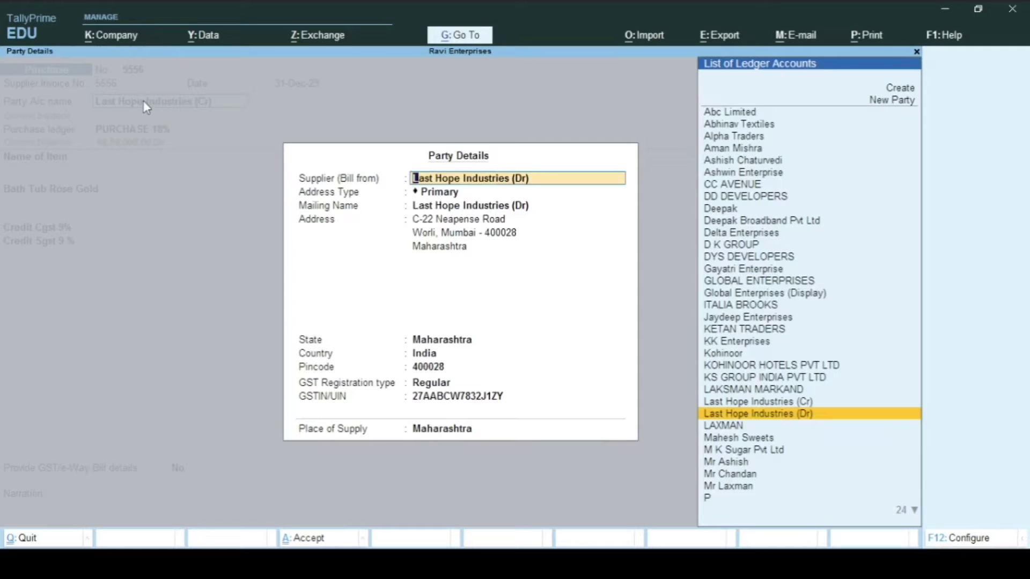
pyautogui.press('Return')
pyautogui.press('Return')
pyautogui.press('Return')
pyautogui.press('Return')
pyautogui.press('Return')
pyautogui.press('Return')
pyautogui.press('Return')
pyautogui.press('Return')
pyautogui.press('Return')
pyautogui.press('Return')
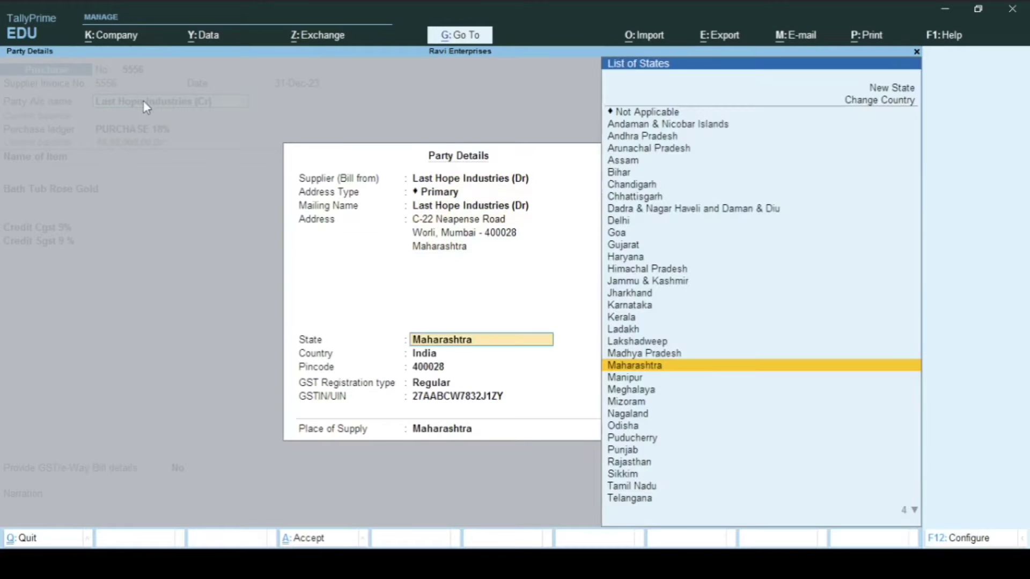
pyautogui.press('Return')
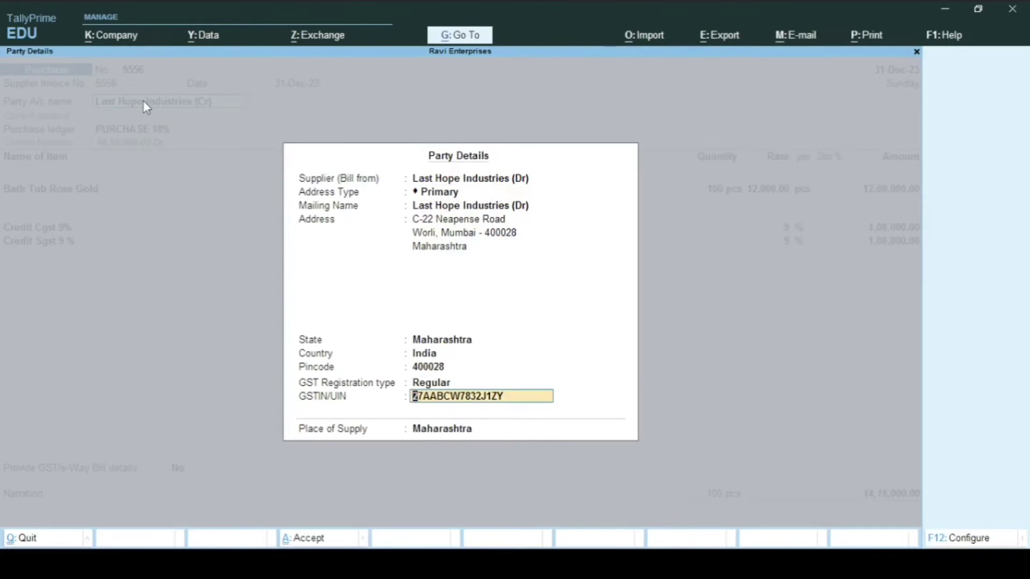
pyautogui.press('Return')
pyautogui.press('BackSpace')
pyautogui.press('BackSpace')
pyautogui.press('BackSpace')
pyautogui.press('BackSpace')
pyautogui.press('BackSpace')
pyautogui.press('BackSpace')
pyautogui.press('BackSpace')
pyautogui.press('BackSpace')
pyautogui.press('BackSpace')
pyautogui.press('BackSpace')
pyautogui.press('BackSpace')
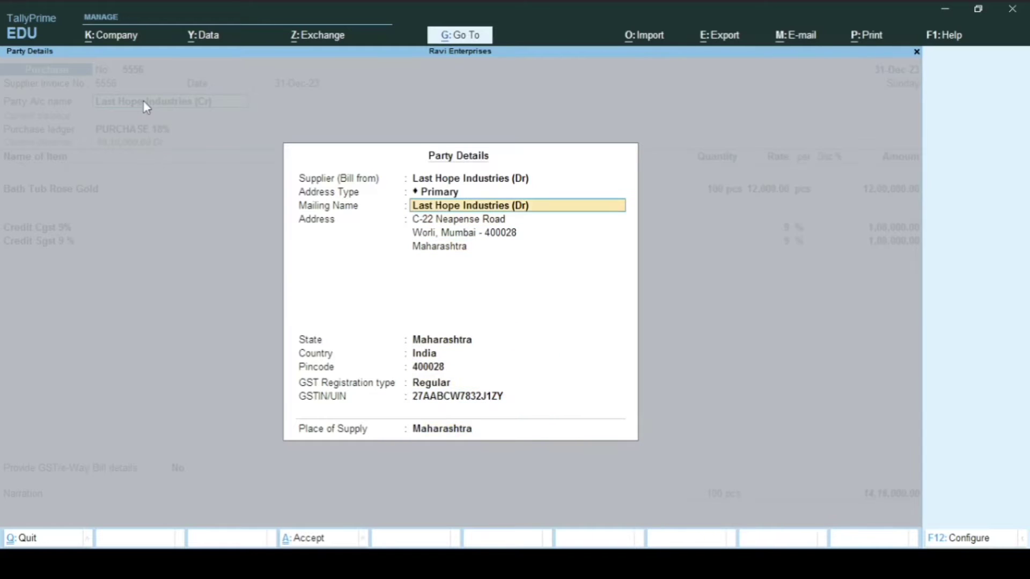
# - Set the supplier in the party details to Last Hope Industries (Cr) and confirm the remaining fields with Maharashtra as place of supply
pyautogui.press('Up')
pyautogui.press('Return')
pyautogui.press('Return')
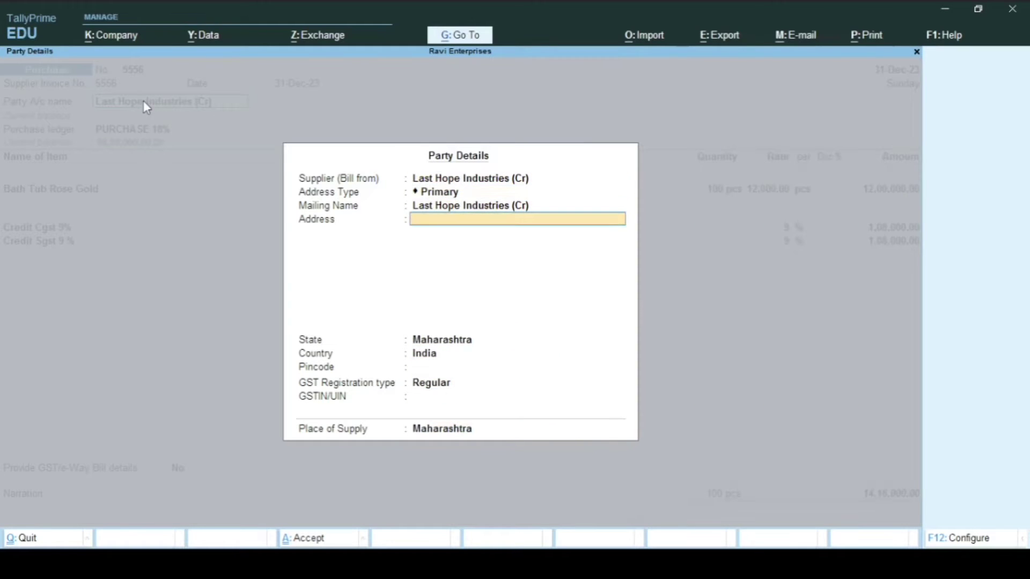
pyautogui.press('Return')
pyautogui.press('Return')
pyautogui.press('Return')
pyautogui.press('Return')
pyautogui.press('Return')
pyautogui.press('Return')
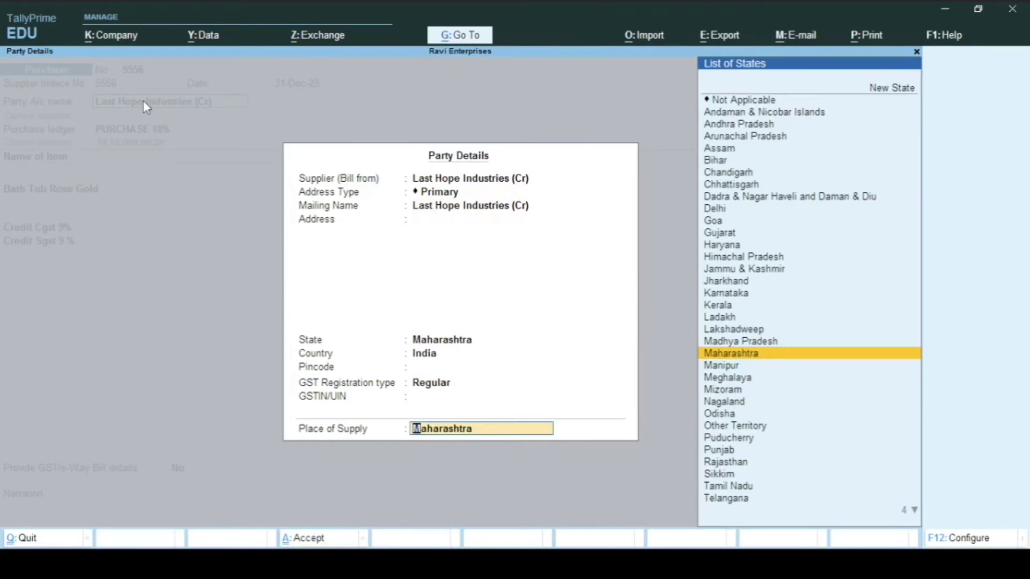
pyautogui.press('Return')
# - Keep the purchase ledger, the Bath Tub Rose Gold item allocation and both 9% GST lines in the voucher
pyautogui.press('Return')
pyautogui.press('Return')
pyautogui.press('Return')
pyautogui.press('Return')
pyautogui.press('Return')
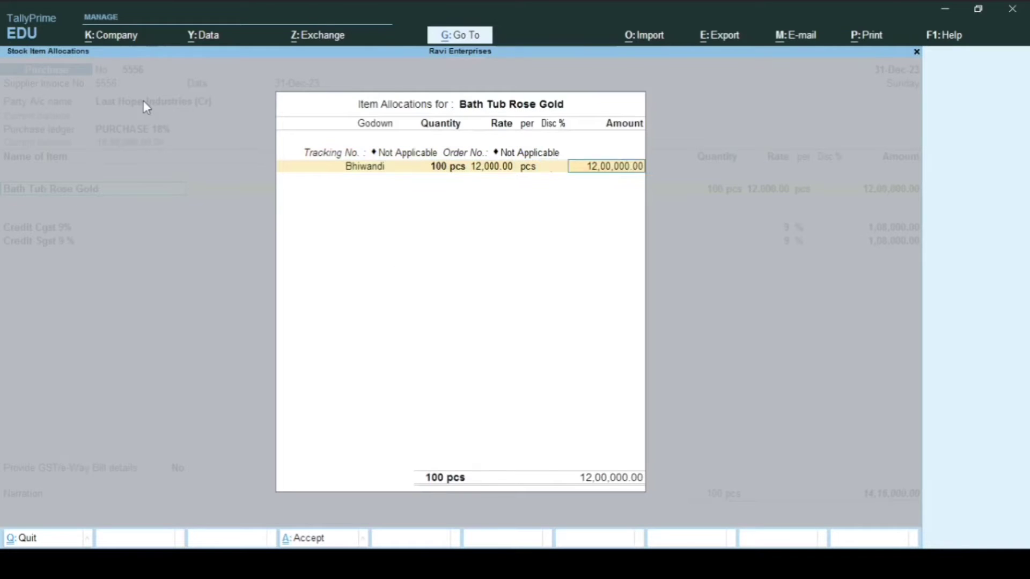
pyautogui.press('Return')
pyautogui.press('Return')
pyautogui.press('Return')
pyautogui.press('Return')
pyautogui.press('Return')
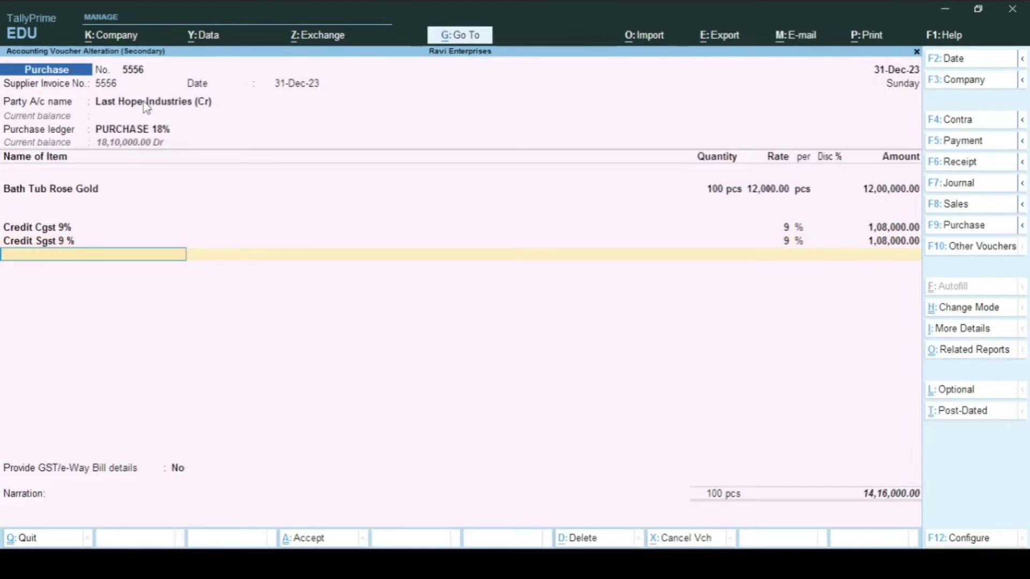
# - Confirm the bill-wise details as New Ref 5556 for the full amount and save the altered purchase voucher
pyautogui.press('Return')
pyautogui.press('Return')
pyautogui.press('Return')
pyautogui.press('Return')
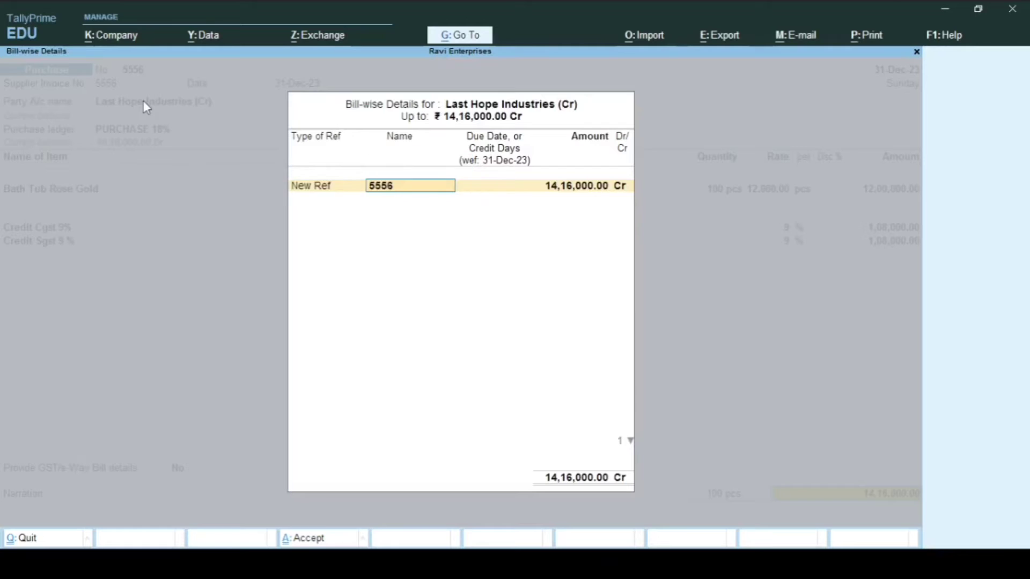
pyautogui.press('Return')
pyautogui.press('Return')
pyautogui.press('Return')
pyautogui.press('Return')
pyautogui.press('Return')
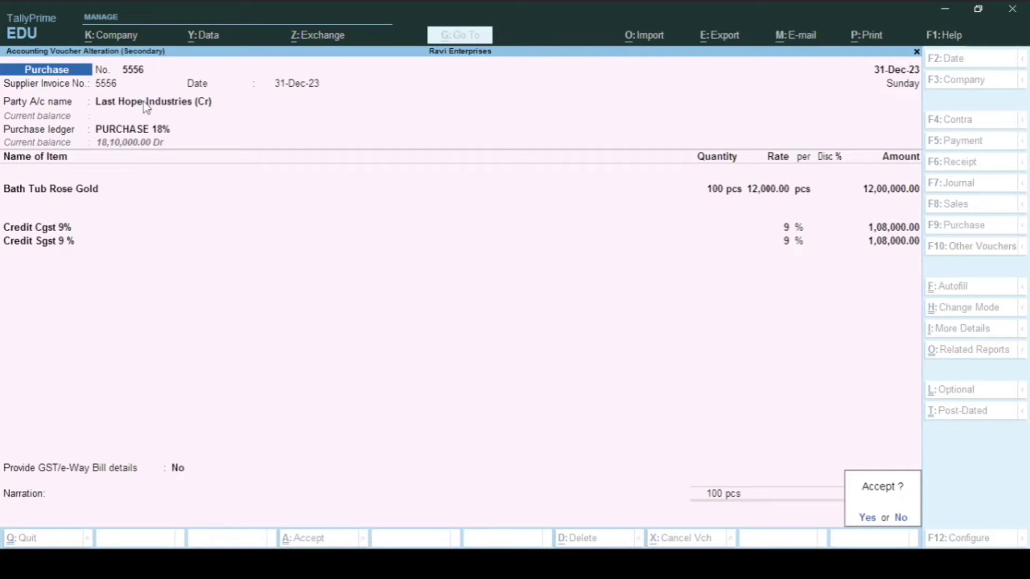
pyautogui.press('Return')
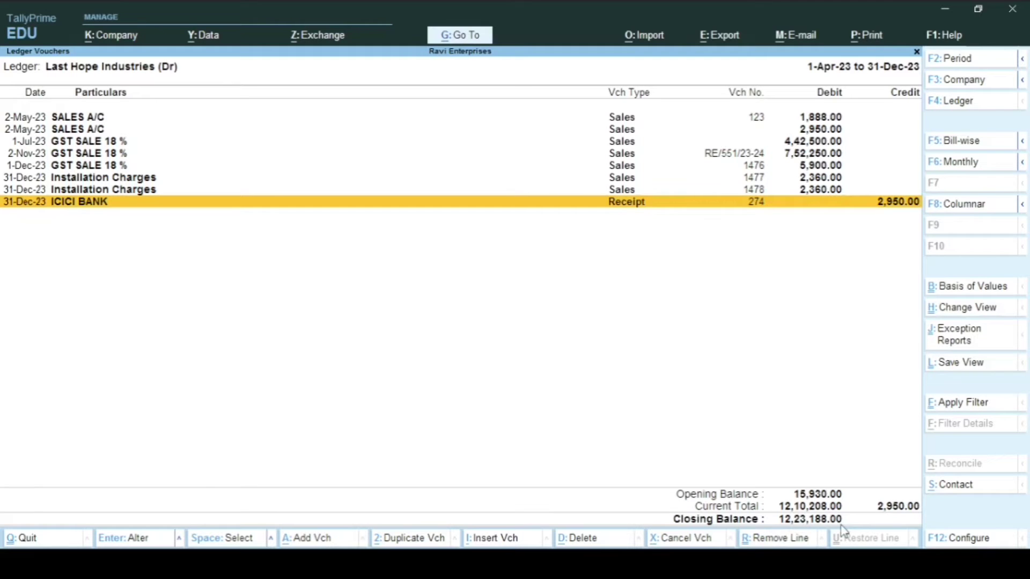
# - Open the ledger vouchers report for Last Hope Industries (Cr)
pyautogui.press('Escape')
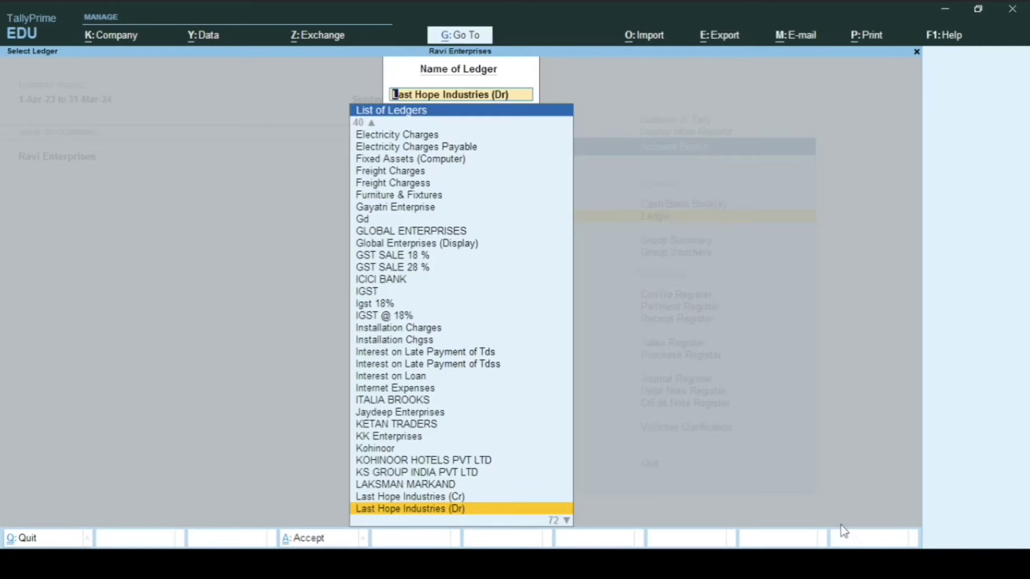
pyautogui.press('Up')
pyautogui.press('Return')
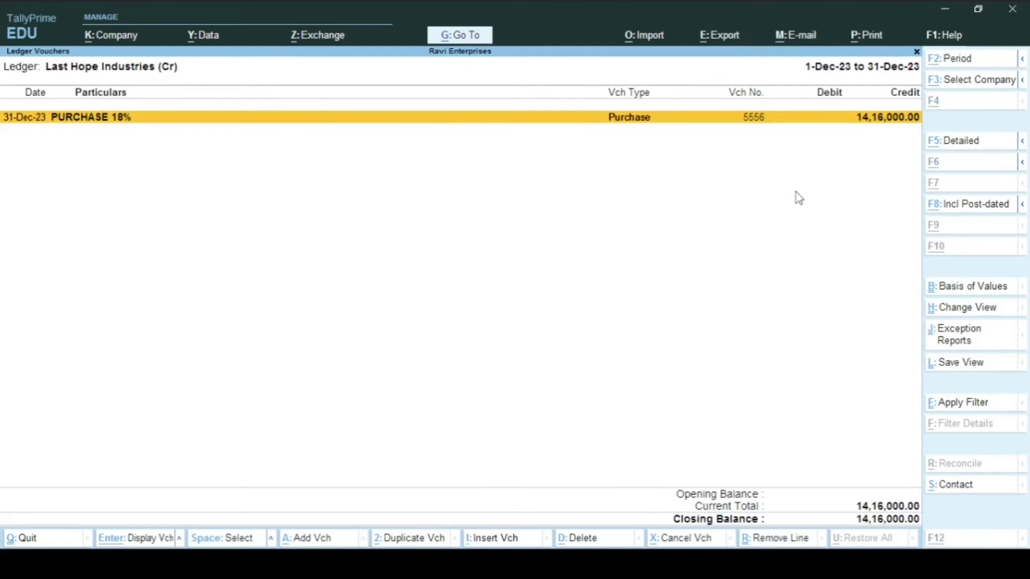
# - Start a new journal voucher dated 31-Dec-23 and choose Last Hope Industries (Cr) as the debit account
pyautogui.hotkey('alt', 'a')
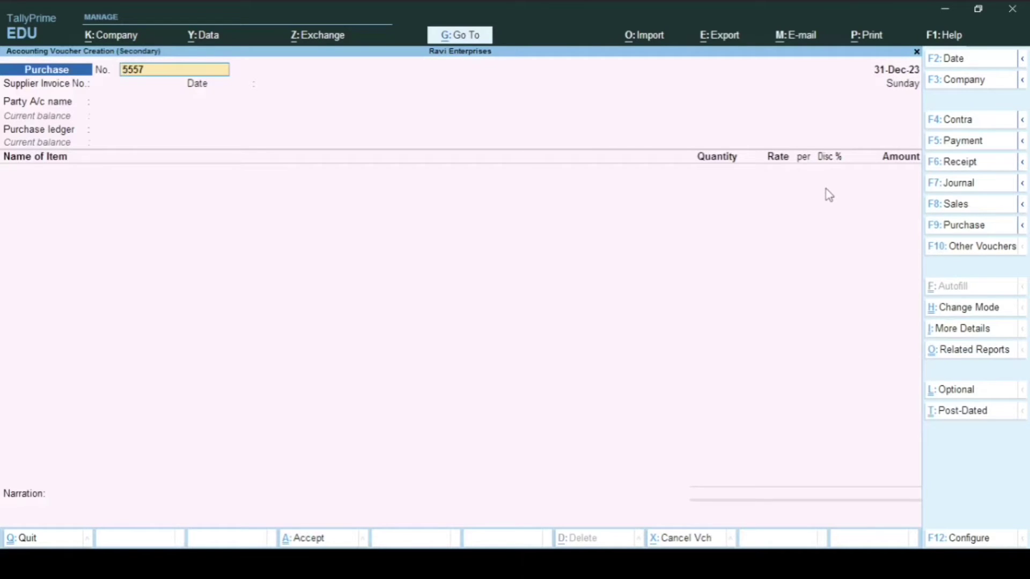
pyautogui.press('F7')
pyautogui.press('Return')
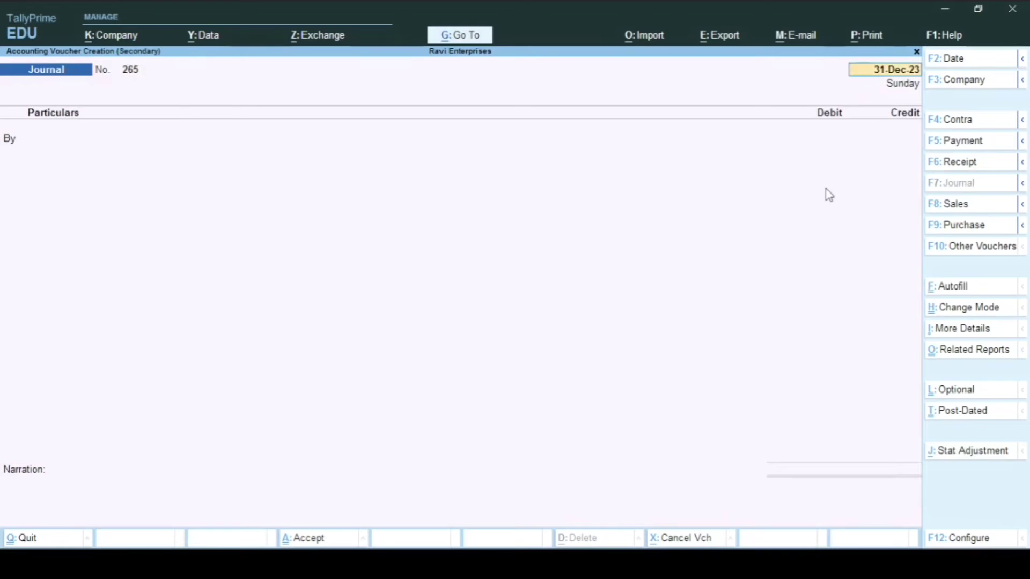
pyautogui.press('Return')
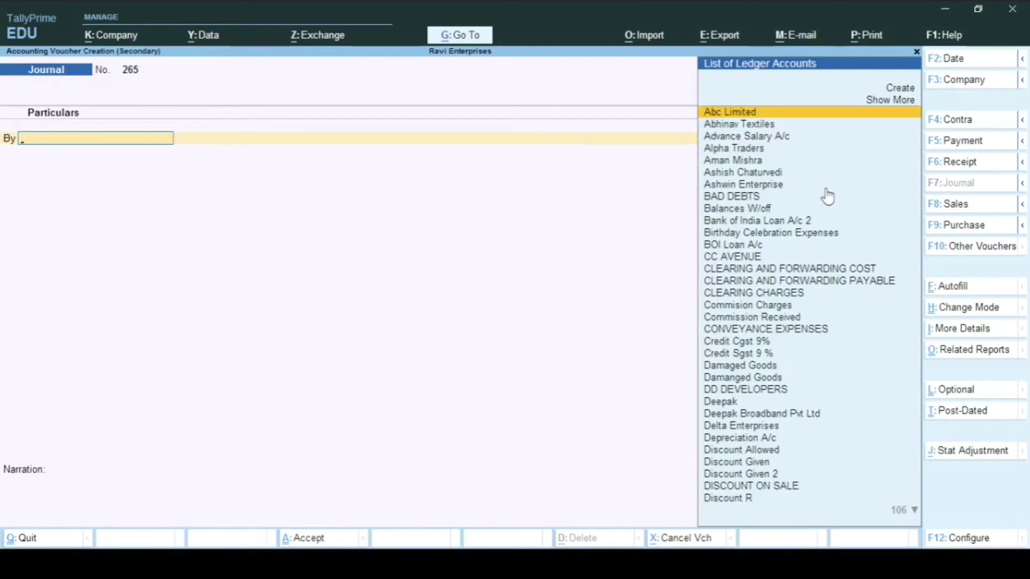
pyautogui.write('Last')
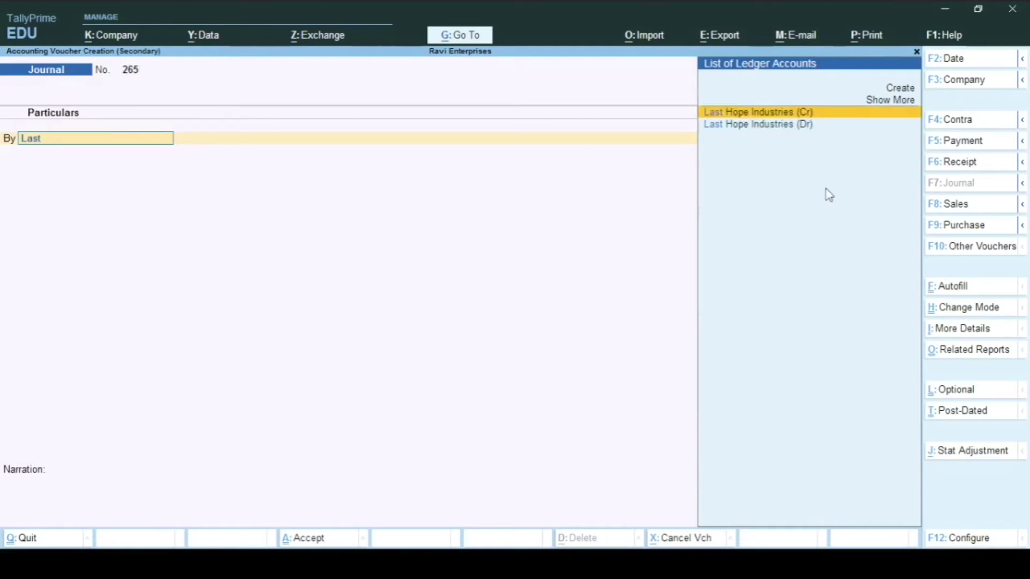
pyautogui.press('Return')
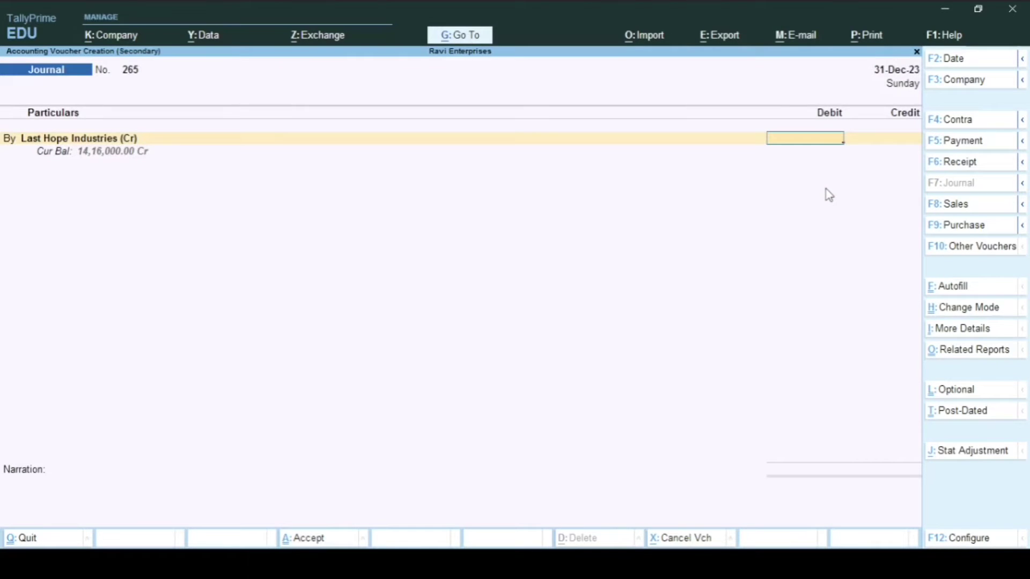
# - Check the current balance of Last Hope Industries (Dr) in the debit line, and switch the account back to Last Hope Industries (Cr)
pyautogui.press('BackSpace')
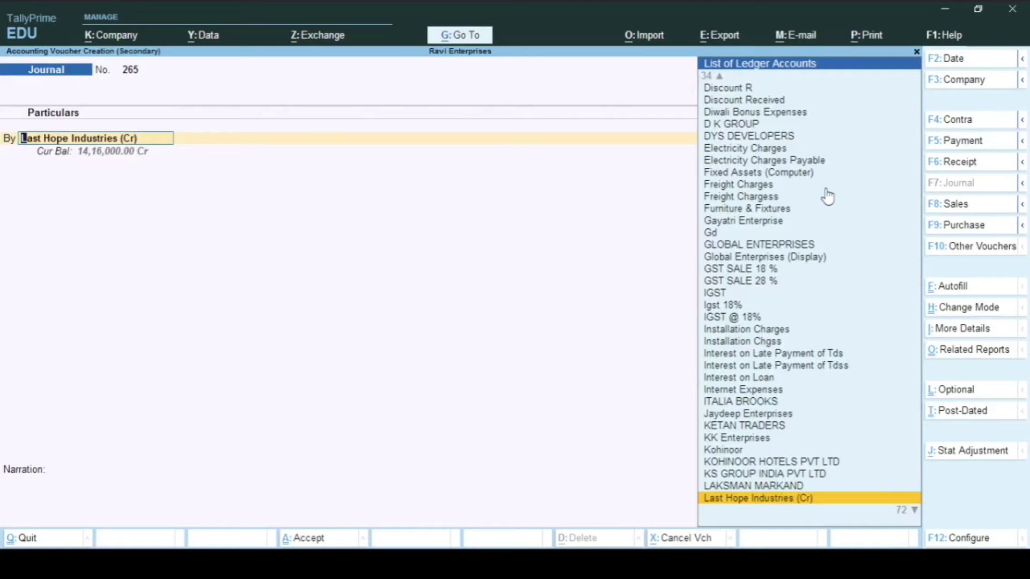
pyautogui.write('Las')
pyautogui.press('Down')
pyautogui.press('Return')
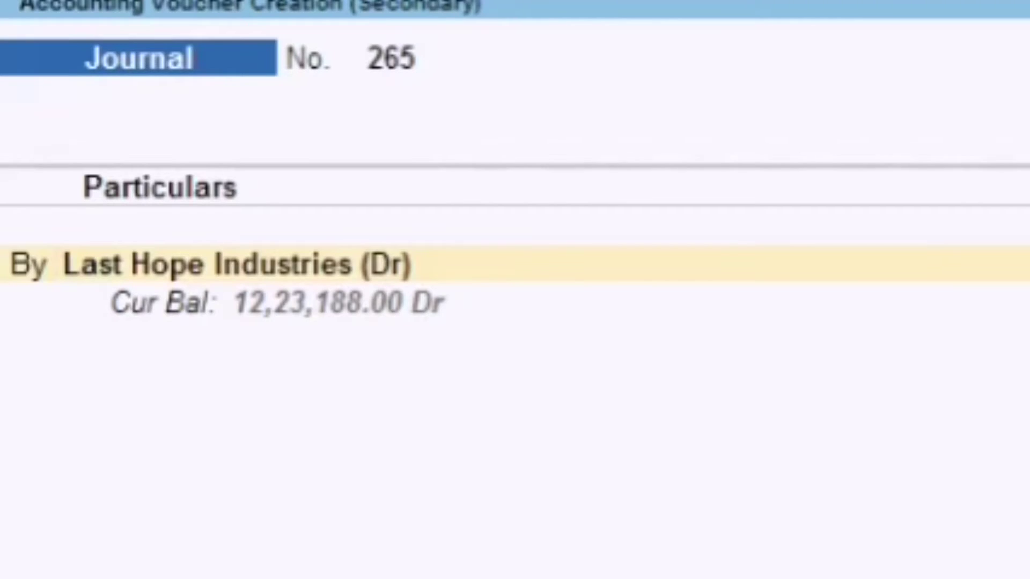
pyautogui.press('BackSpace')
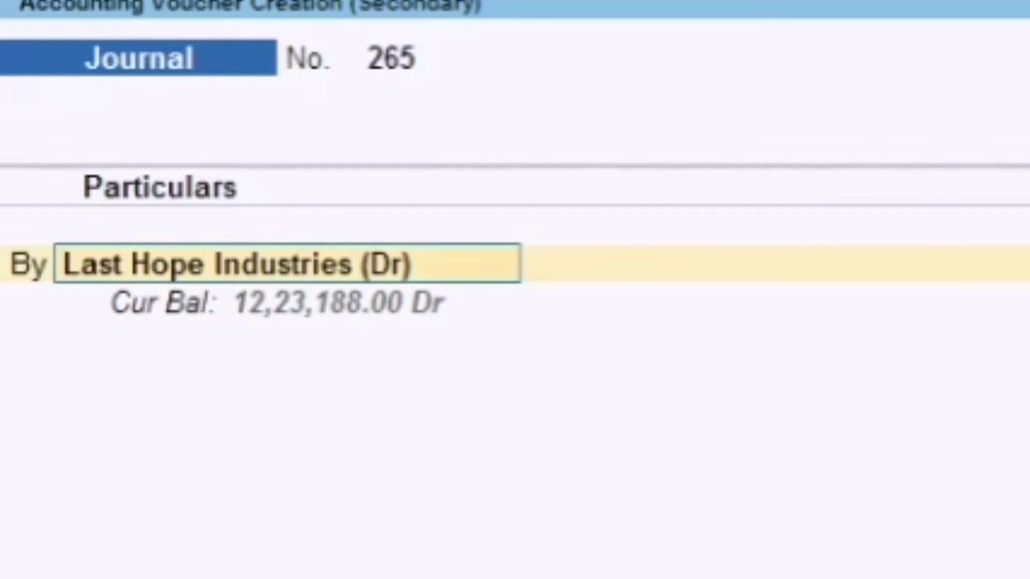
pyautogui.press('Up')
pyautogui.press('Return')
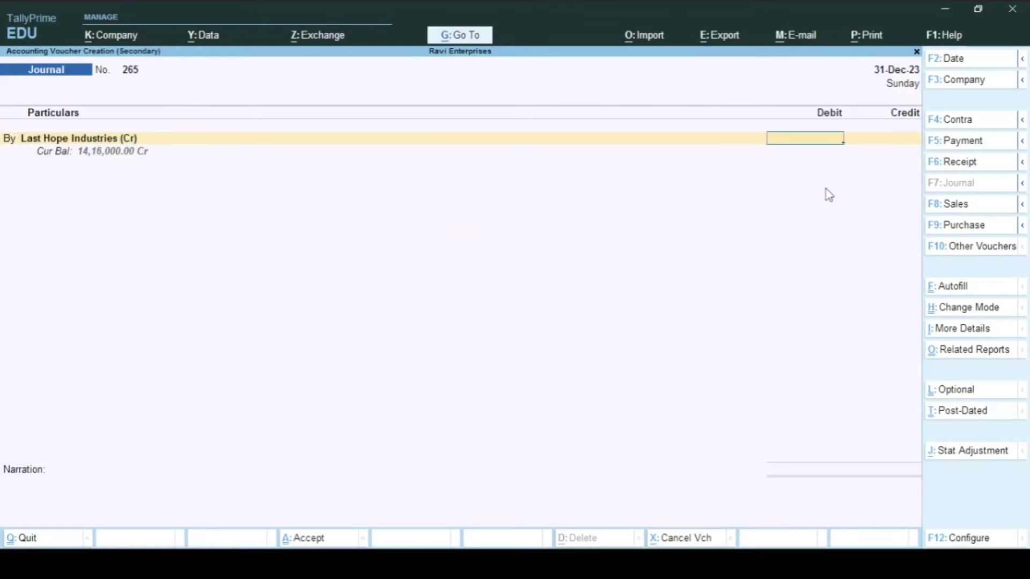
# - Debit Last Hope Industries (Cr) with 12,23,188.00 and allocate the whole amount On Account in the bill-wise details
pyautogui.write('12,23,1888')
pyautogui.press('Return')
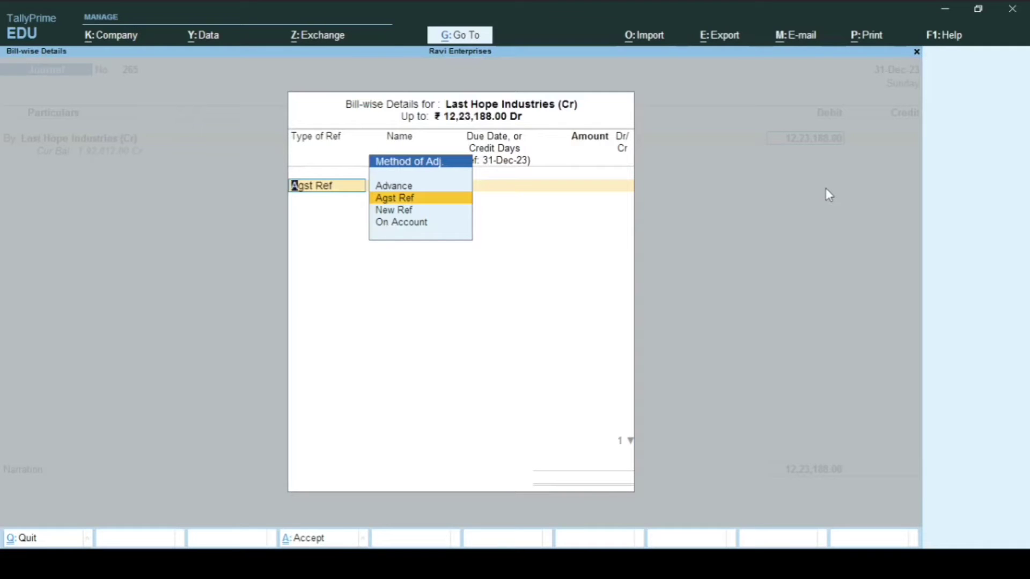
pyautogui.press('Down')
pyautogui.press('Down')
pyautogui.press('Return')
pyautogui.press('Return')
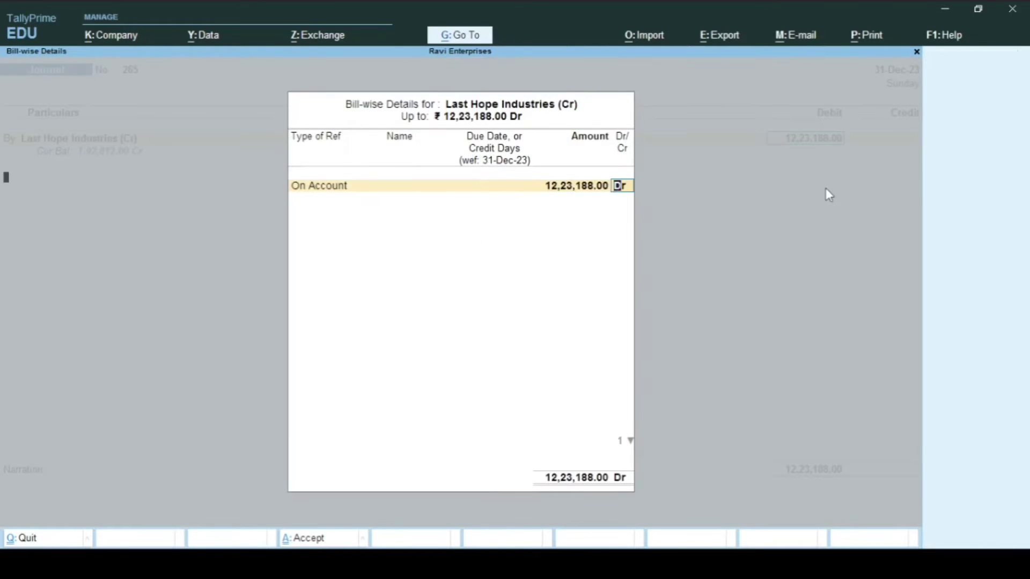
# - Complete the bill-wise details of the debit line and choose Last Hope Industries (Dr) as the credit account of the journal voucher
pyautogui.press('Return')
pyautogui.press('Return')
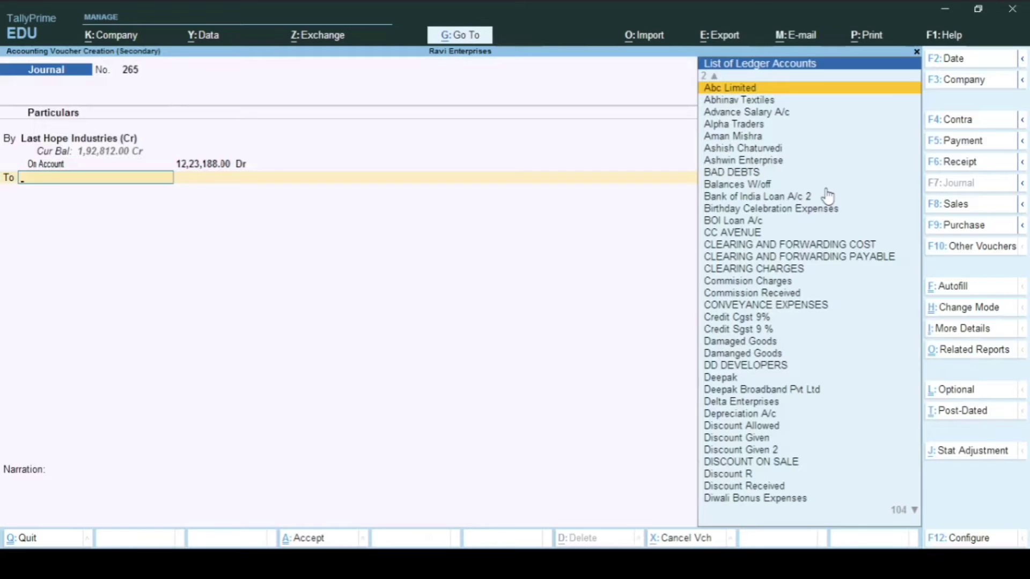
pyautogui.write('Las')
pyautogui.press('Down')
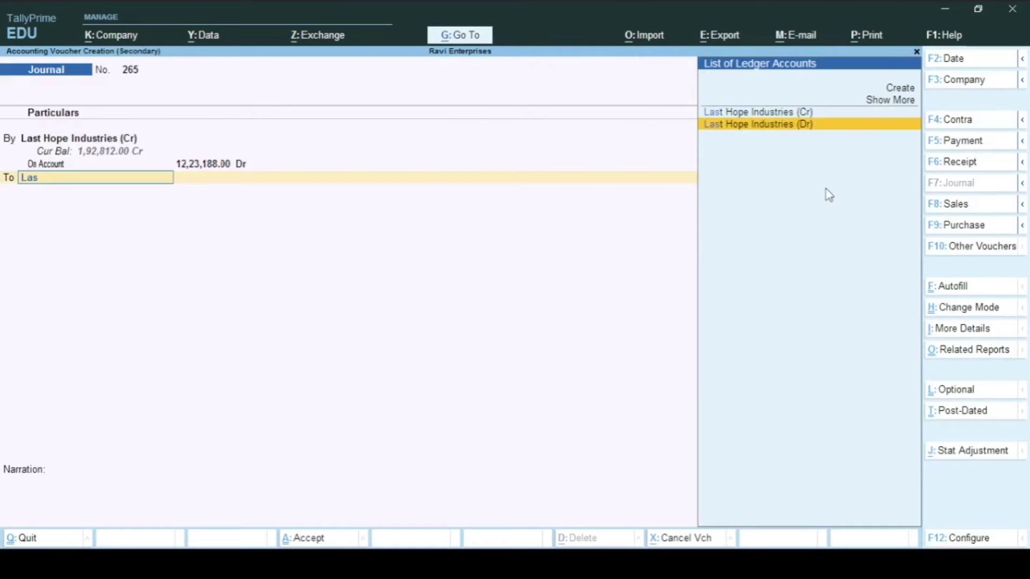
pyautogui.press('Return')
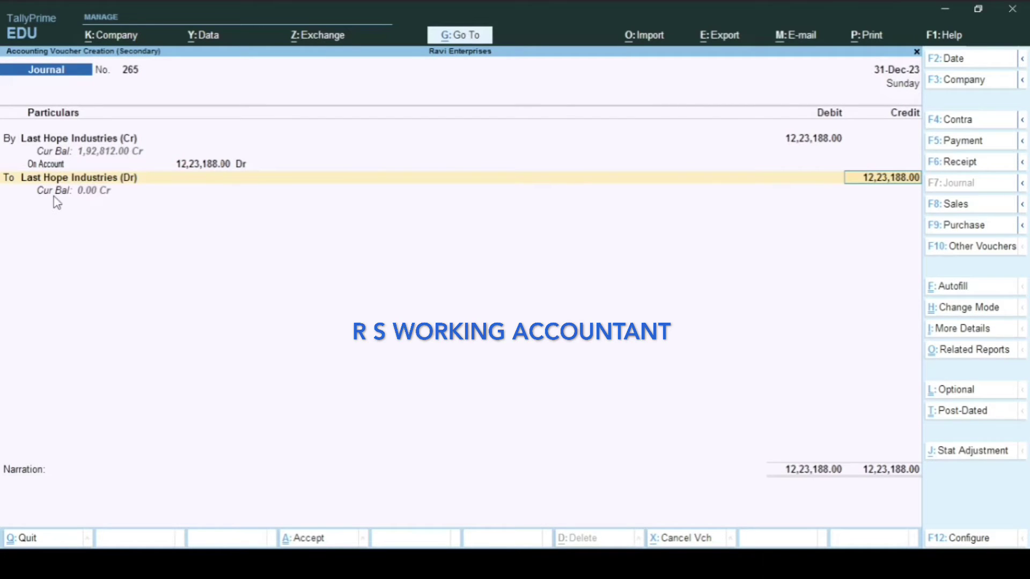
# - Credit Last Hope Industries (Dr) with 12,23,188.00, allocate it On Account, and save the journal voucher without a narration
pyautogui.press('Return')
pyautogui.press('Down')
pyautogui.press('Down')
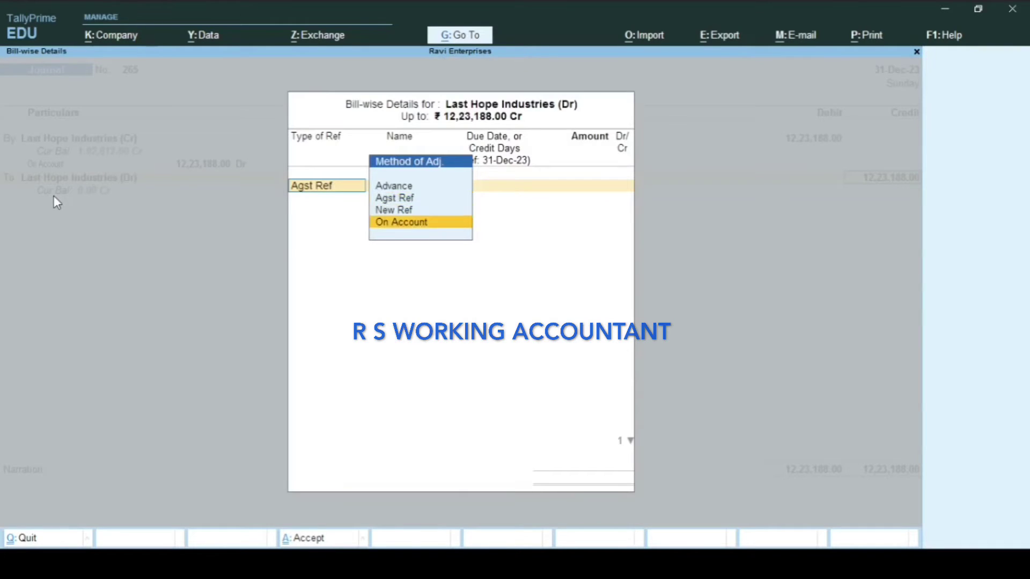
pyautogui.press('Return')
pyautogui.press('Return')
pyautogui.press('Return')
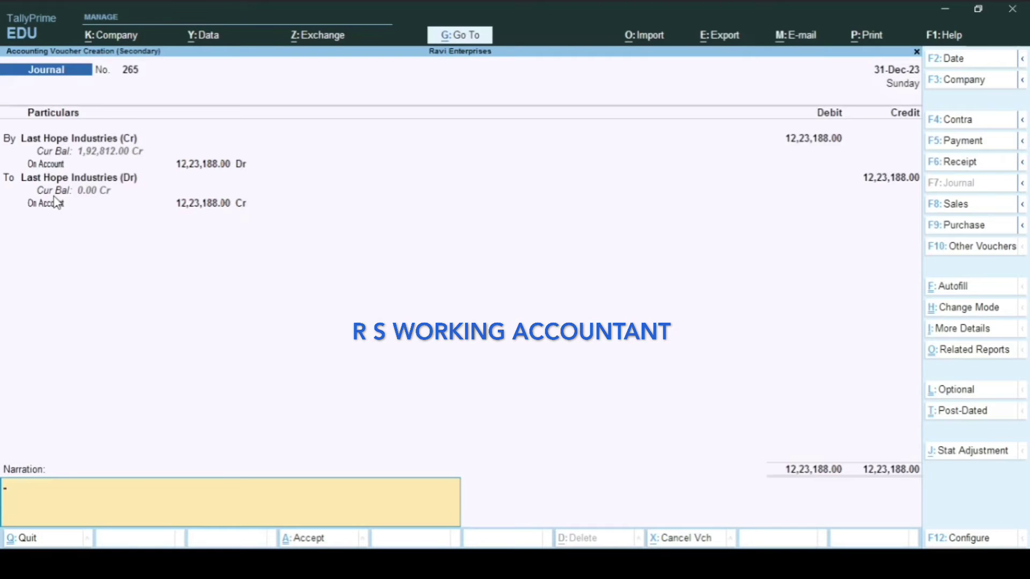
pyautogui.press('Return')
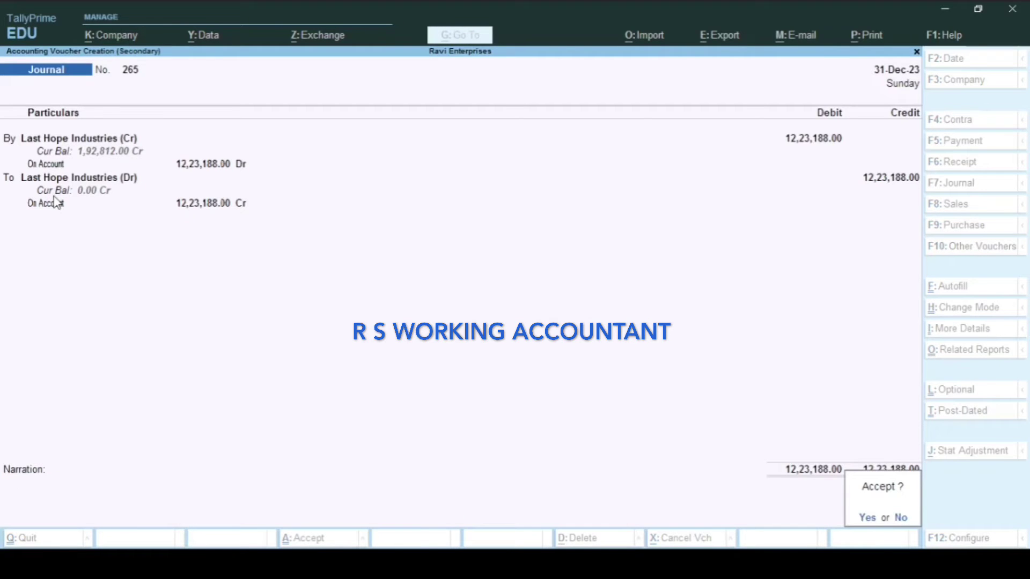
pyautogui.press('Return')
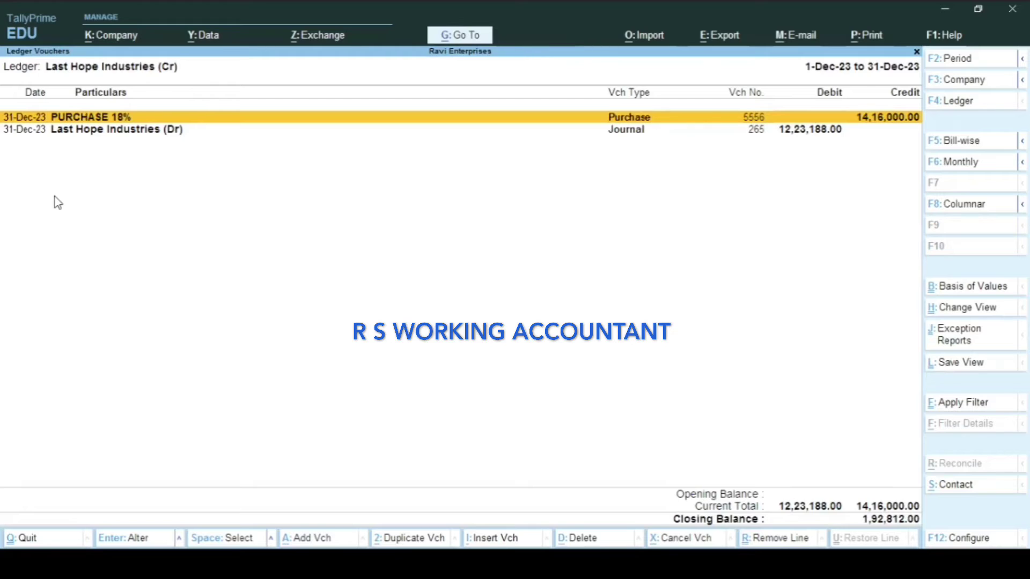
# - Leave the creditor ledger report and view the ledger vouchers report for Last Hope Industries (Dr)
pyautogui.press('Escape')
pyautogui.press('Up')
pyautogui.press('Down')
pyautogui.press('Down')
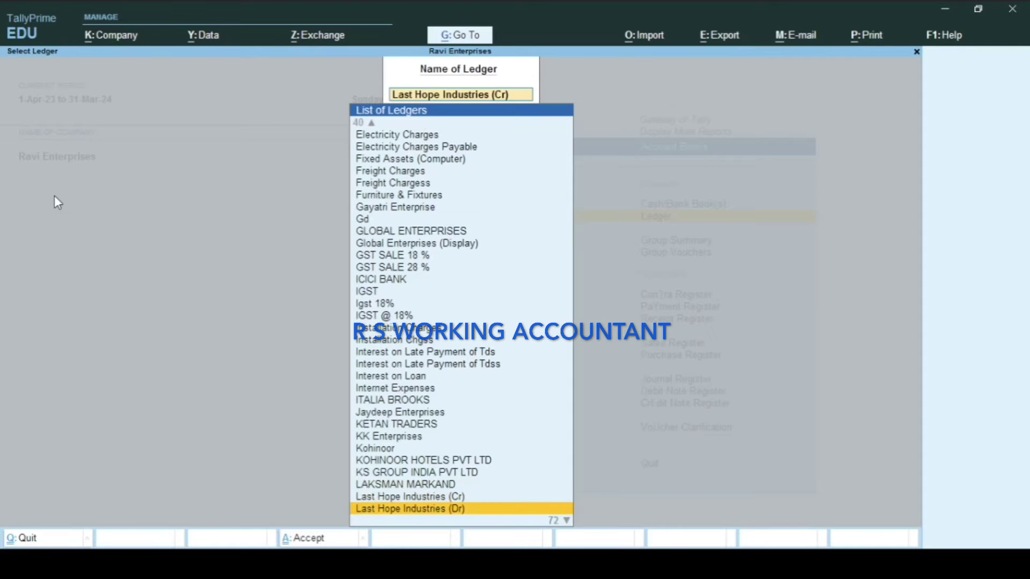
pyautogui.press('Return')
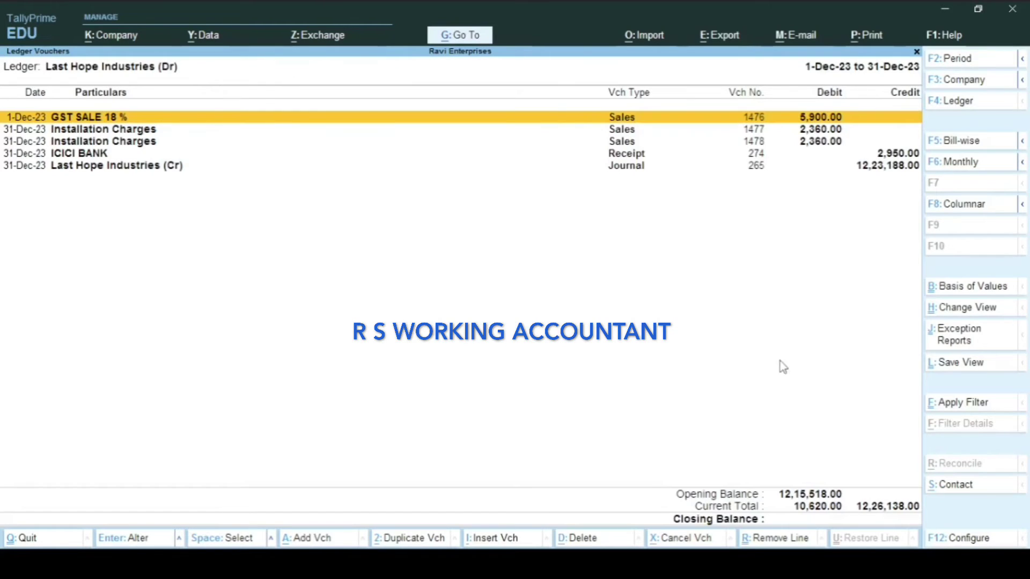
# - Switch back to the ledger vouchers report for Last Hope Industries (Cr)
pyautogui.press('Escape')
pyautogui.press('Down')
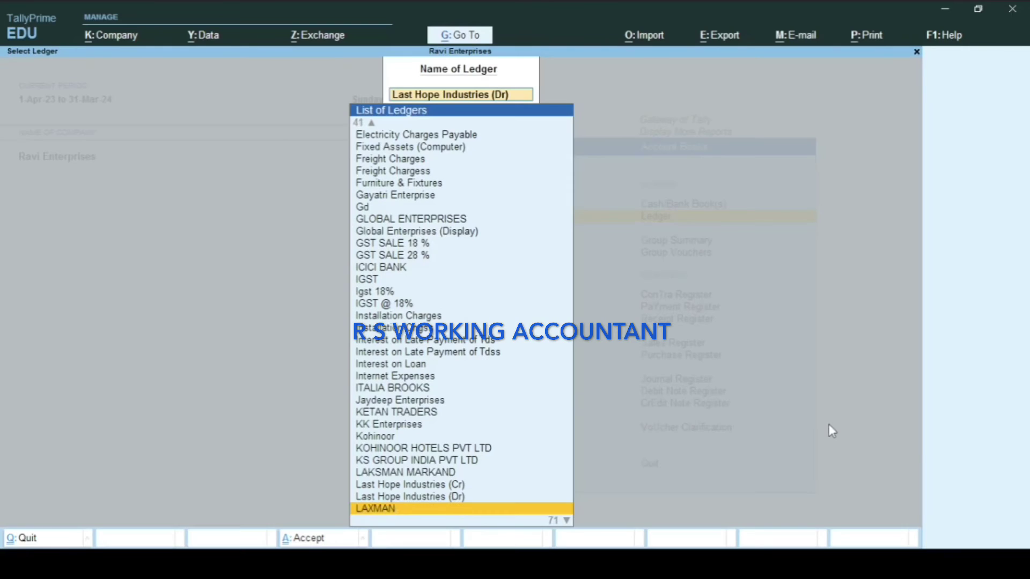
pyautogui.press('Up')
pyautogui.press('Up')
pyautogui.press('Return')
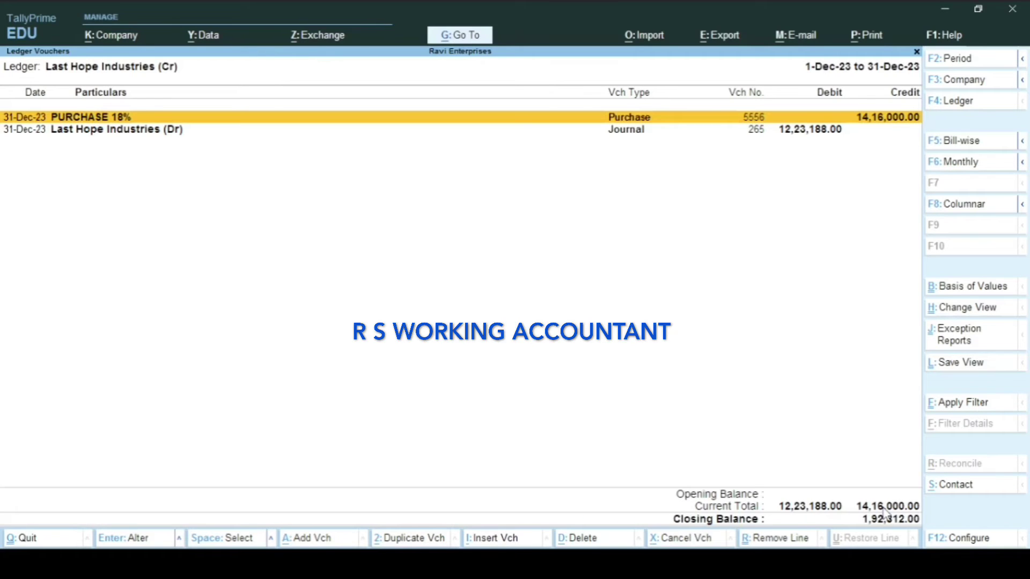
# - Open journal voucher 265 from the Last Hope Industries (Cr) ledger report and delete it
pyautogui.press('Down')
pyautogui.press('Return')
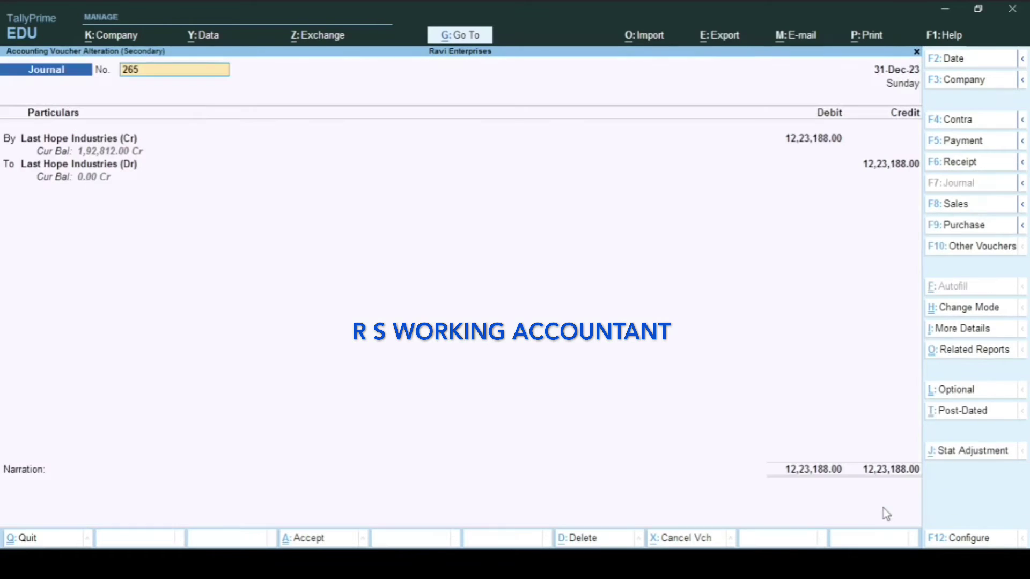
pyautogui.press('ctrl')
pyautogui.press('alt')
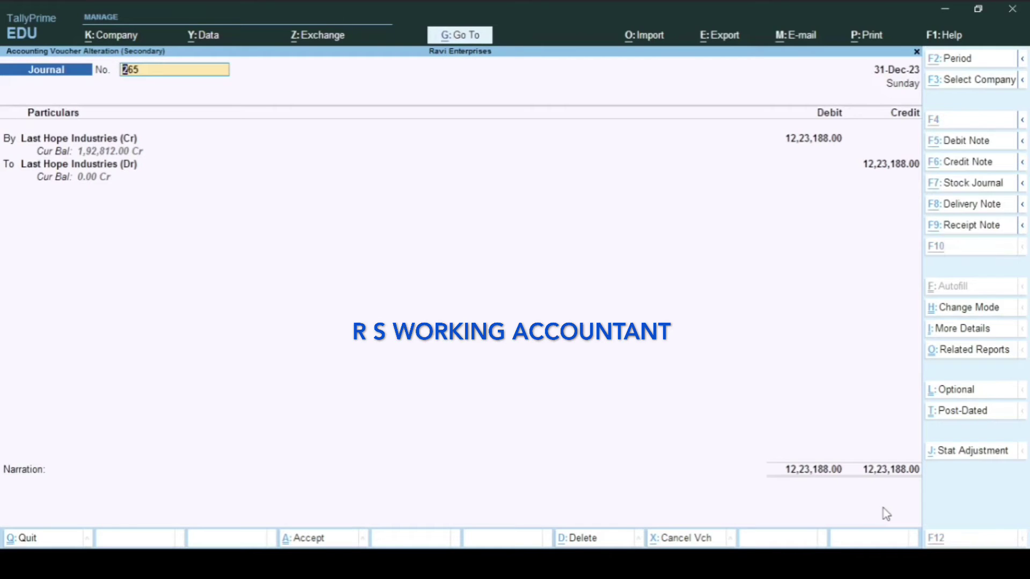
pyautogui.hotkey('alt', 'd')
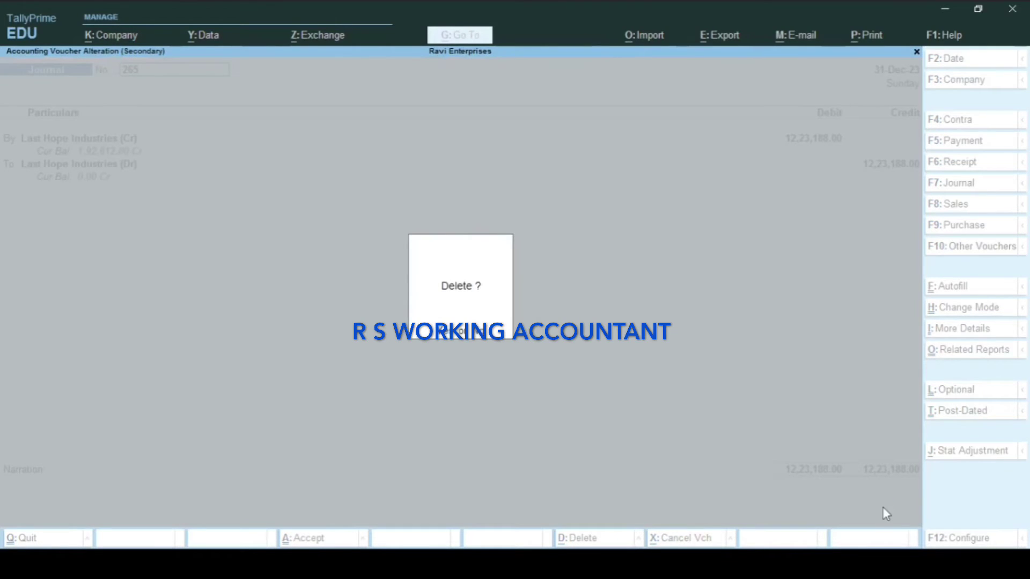
pyautogui.press('y')
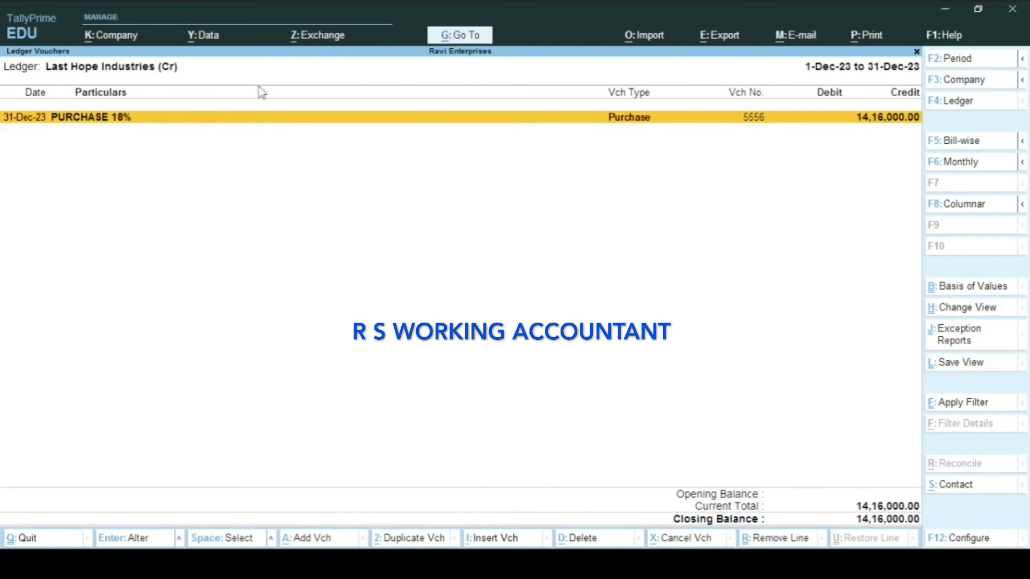
# - View the Last Hope Industries (Dr) ledger vouchers report to check its closing balance without the set-off journal
pyautogui.press('F4')
pyautogui.press('Up')
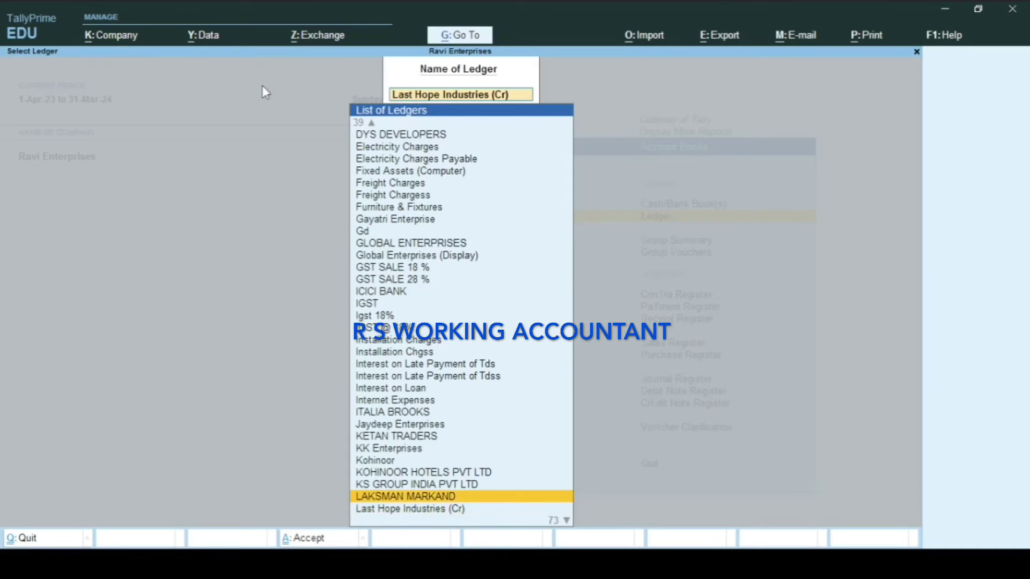
pyautogui.press('Down')
pyautogui.press('Down')
pyautogui.press('Return')
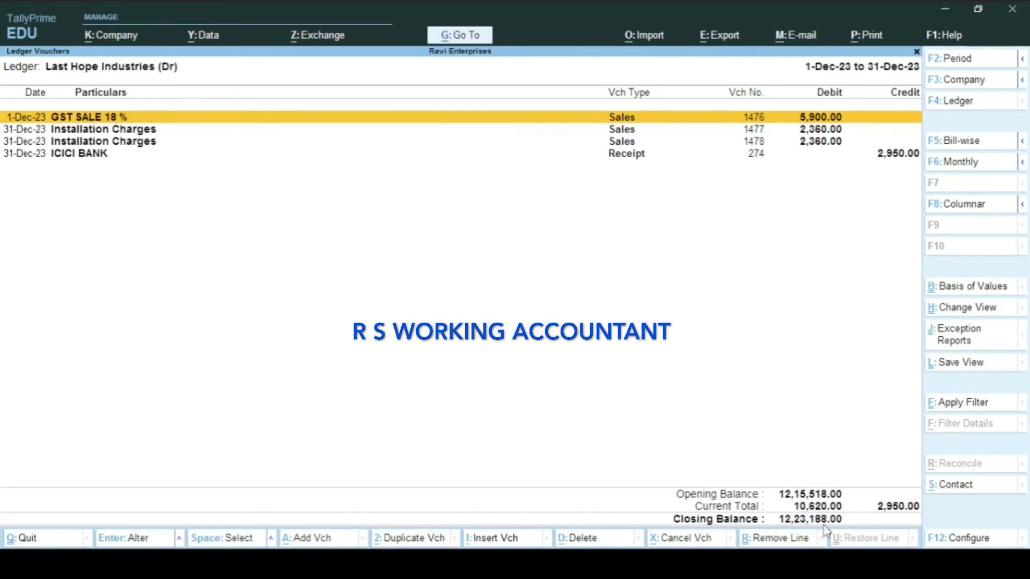
# - Open Installation Charges sales voucher 1478 dated 31-Dec-23 for alteration and go to its party account name
pyautogui.press('Down')
pyautogui.press('Down')
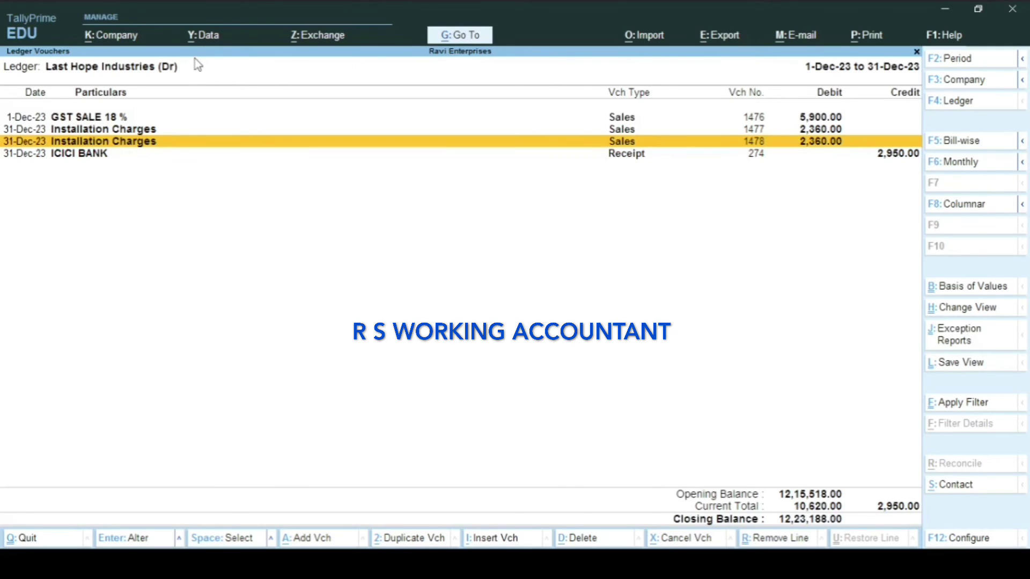
pyautogui.press('Return')
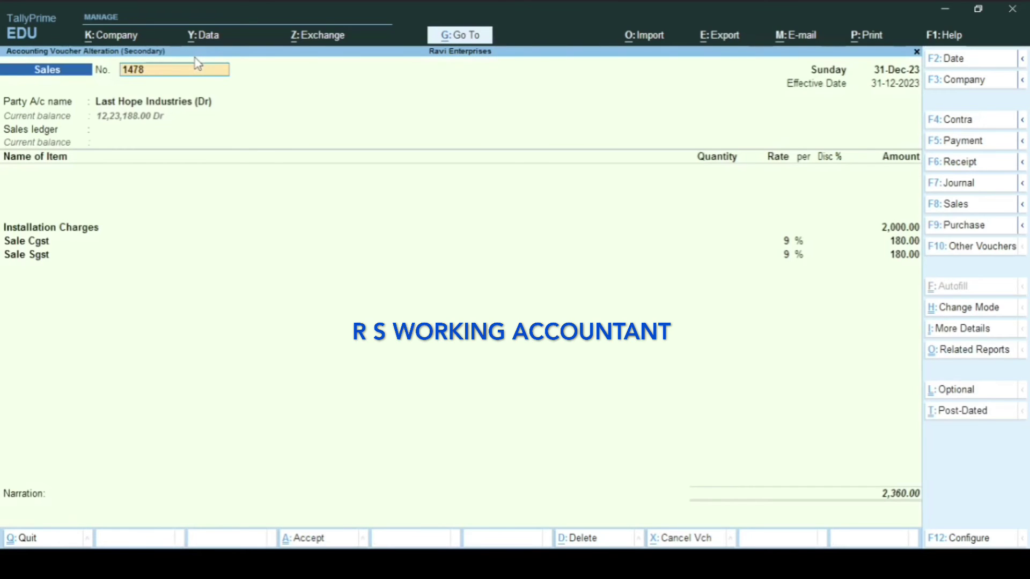
pyautogui.press('Return')
pyautogui.press('Return')
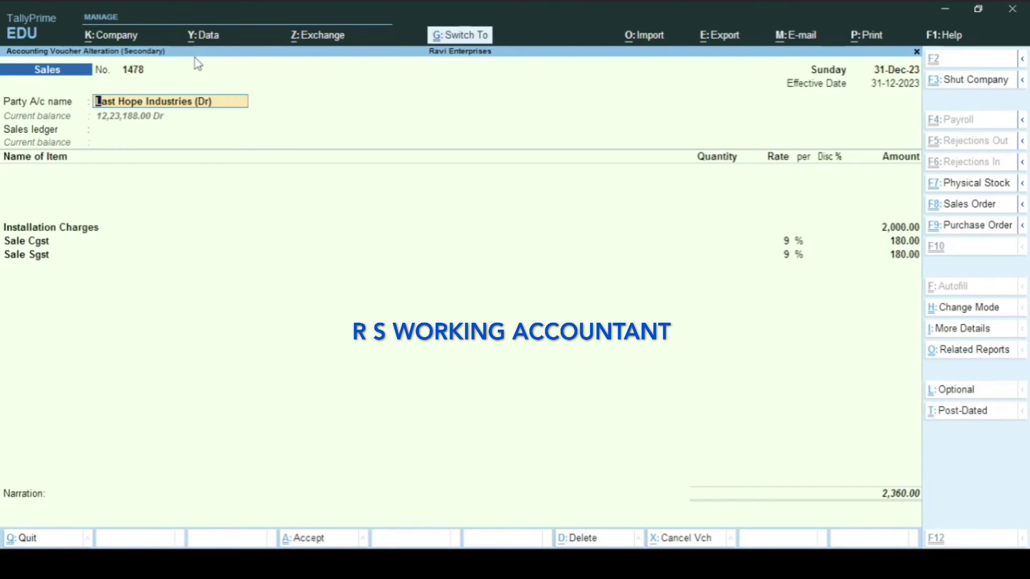
pyautogui.hotkey('ctrl', 'Return')
pyautogui.press('Escape')
pyautogui.press('y')
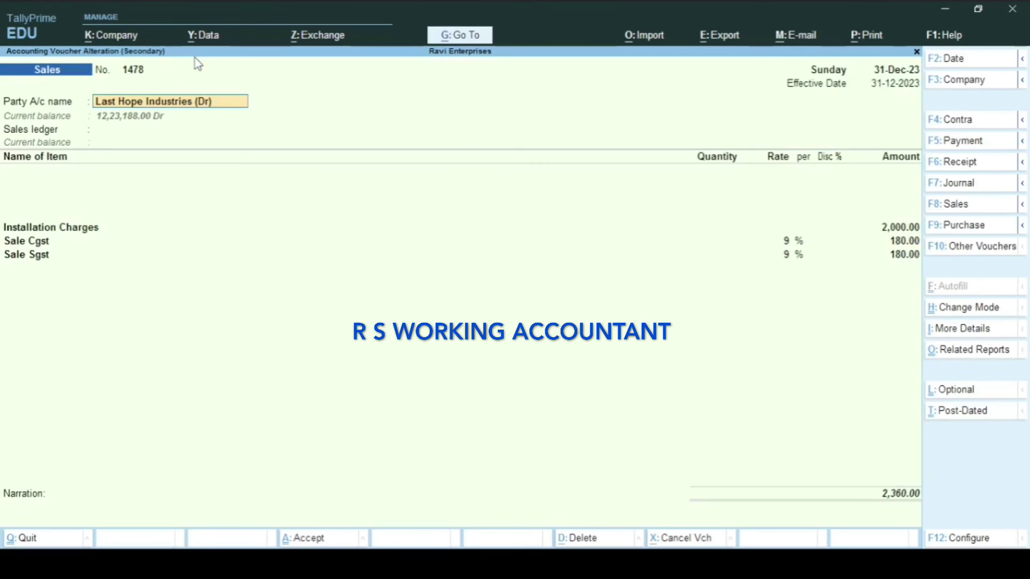
# - Preview the printed tax invoice of sales voucher 1478, zoom in to examine the buyer's name, and close the preview
pyautogui.hotkey('ctrl', 'p')
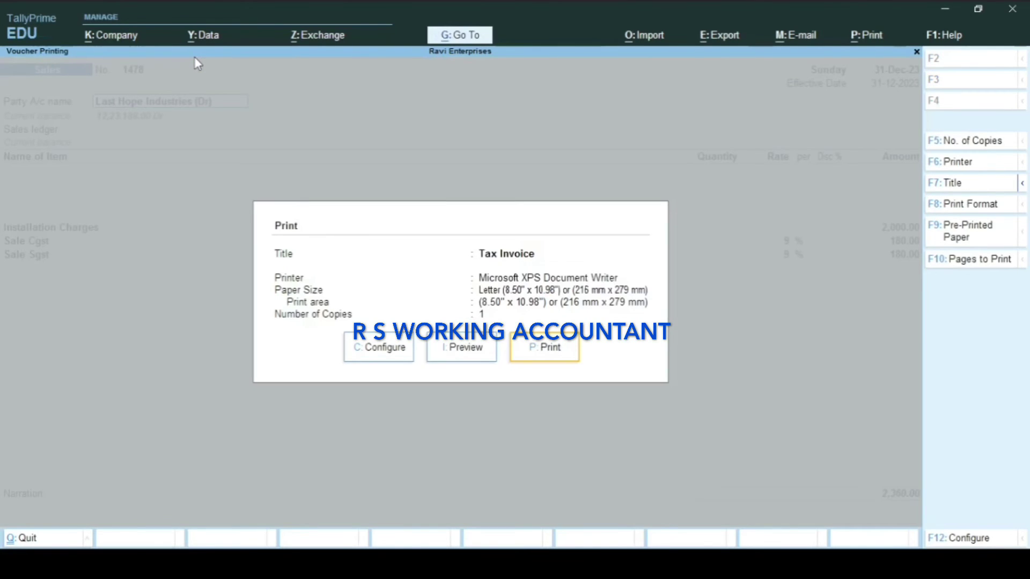
pyautogui.press('i')
pyautogui.press('Return')
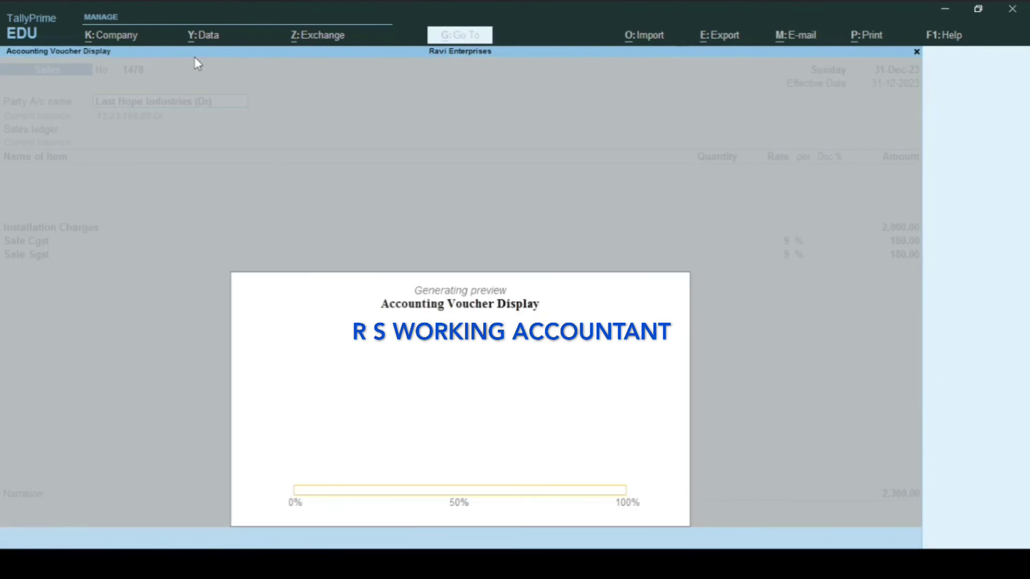
pyautogui.hotkey('alt', 'z')
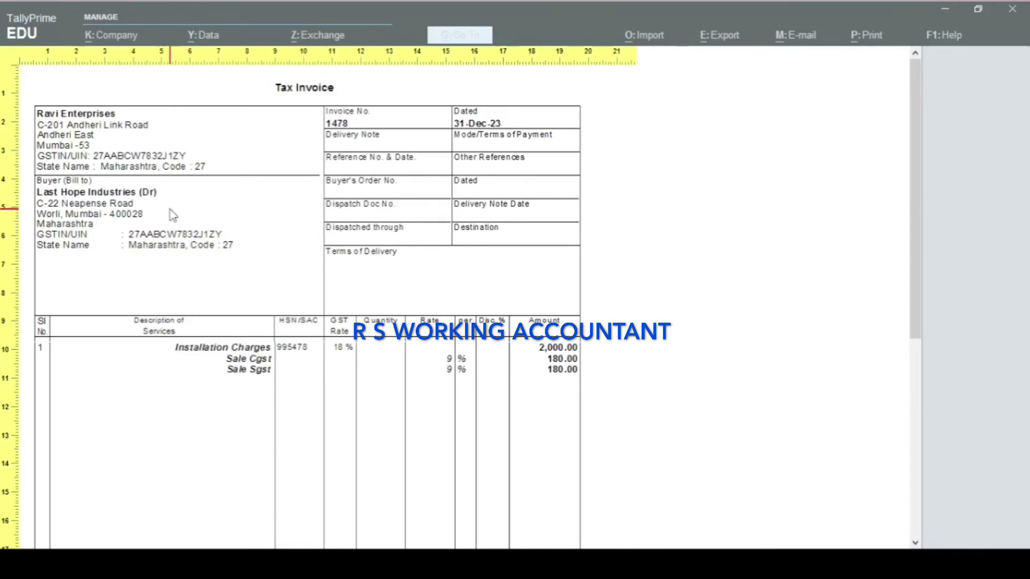
pyautogui.hotkey('alt', 'z')
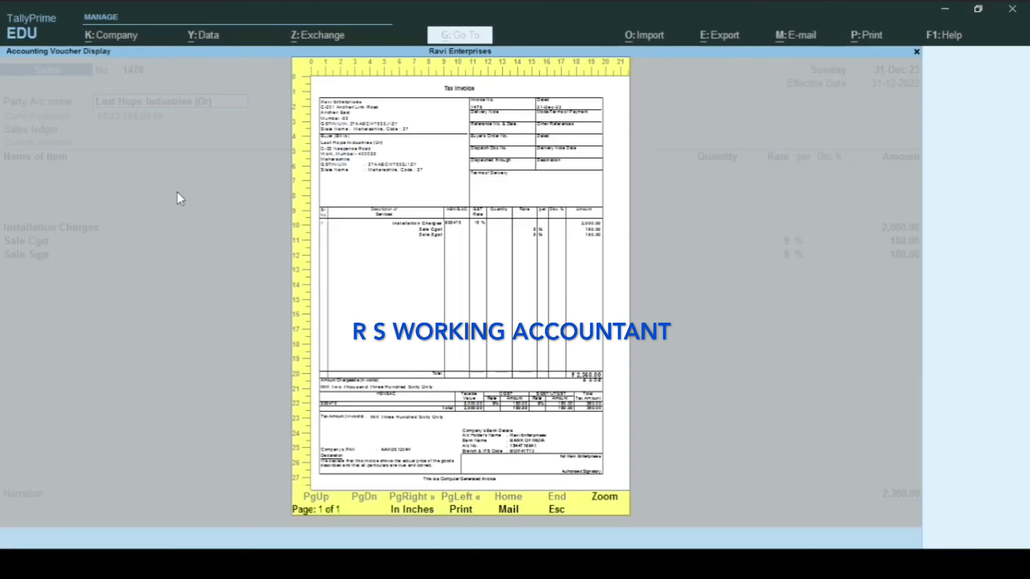
pyautogui.press('Escape')
pyautogui.press('Escape')
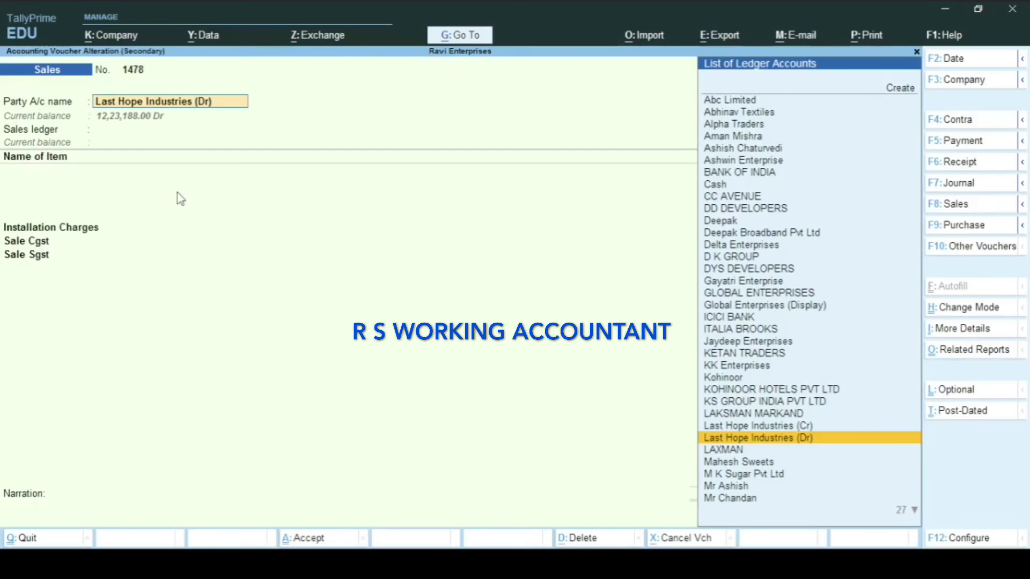
# - Open the Last Hope Industries (Dr) ledger master for alteration from the voucher's party account name
pyautogui.press('ctrl')
pyautogui.hotkey('ctrl', 'Return')
pyautogui.press('Return')
pyautogui.press('Return')
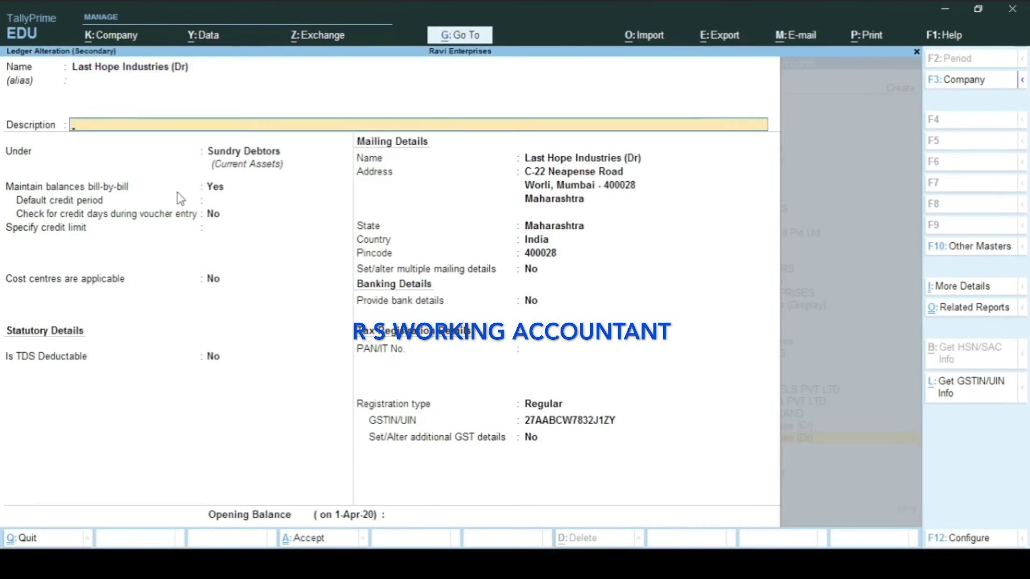
# - Change the mailing name of the Last Hope Industries (Dr) ledger to Last Hope Industries in its mailing details
pyautogui.press('Return')
pyautogui.press('Return')
pyautogui.press('Return')
pyautogui.press('Return')
pyautogui.press('Return')
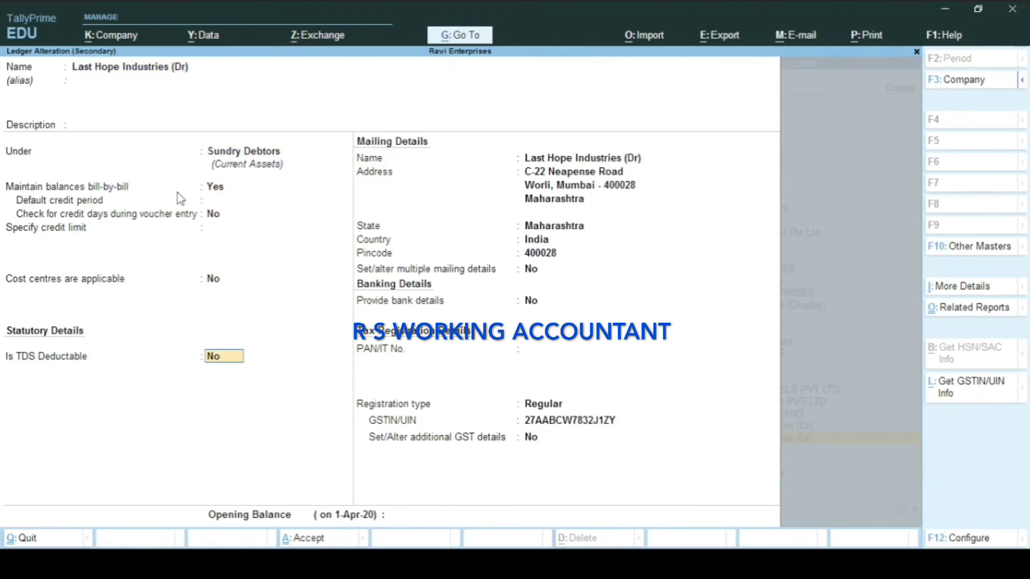
pyautogui.press('Return')
pyautogui.press('Up')
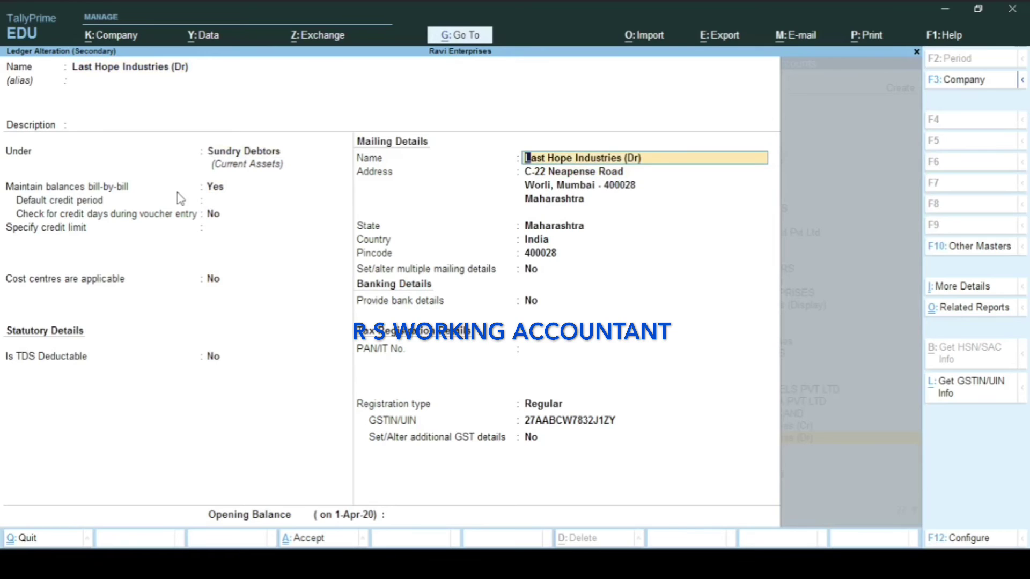
pyautogui.press('End')
pyautogui.press('BackSpace')
pyautogui.press('BackSpace')
pyautogui.press('BackSpace')
pyautogui.press('BackSpace')
pyautogui.press('BackSpace')
pyautogui.press('Return')
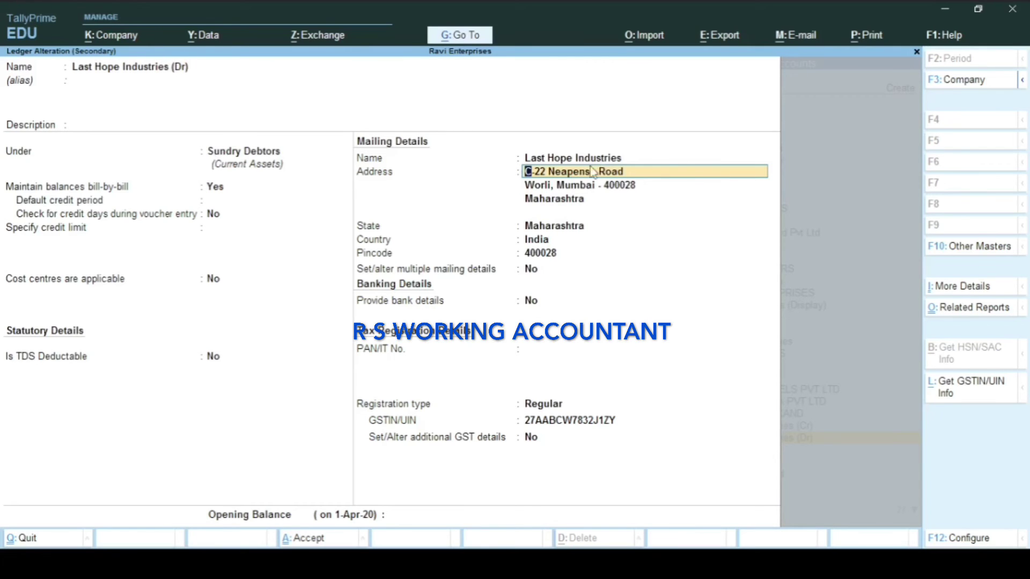
# - Keep the remaining mailing, banking and tax registration details of the Last Hope Industries (Dr) ledger and save the alteration
pyautogui.press('Return')
pyautogui.press('Return')
pyautogui.press('Return')
pyautogui.press('Return')
pyautogui.press('Return')
pyautogui.press('Return')
pyautogui.press('Return')
pyautogui.press('Return')
pyautogui.press('Return')
pyautogui.press('Return')
pyautogui.press('Return')
pyautogui.press('Return')
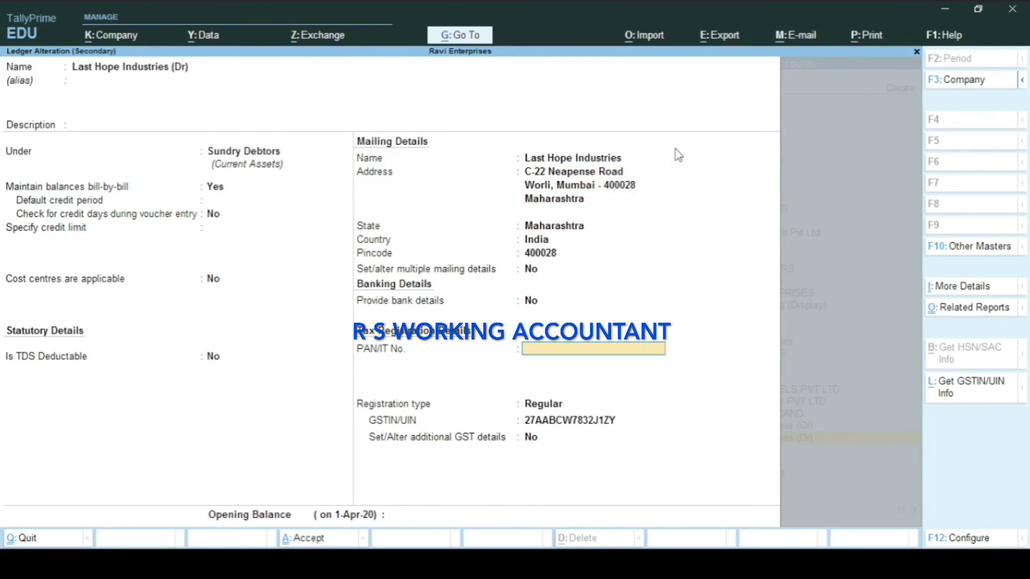
pyautogui.press('Return')
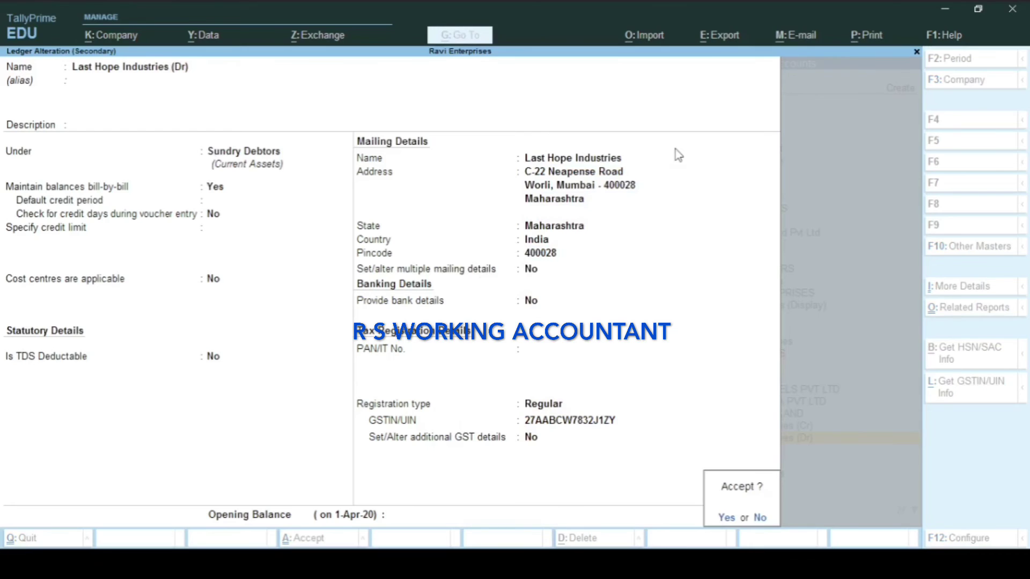
pyautogui.press('Return')
# - Reselect Last Hope Industries (Dr) as the buyer in voucher 1478's party details, switching through another ledger to reload its mailing name
pyautogui.press('Return')
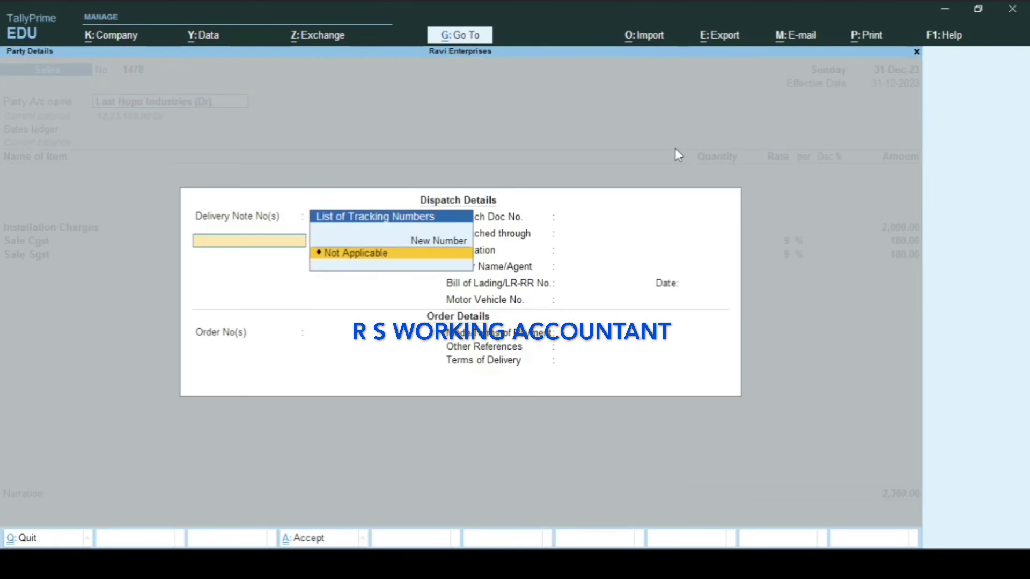
pyautogui.press('Escape')
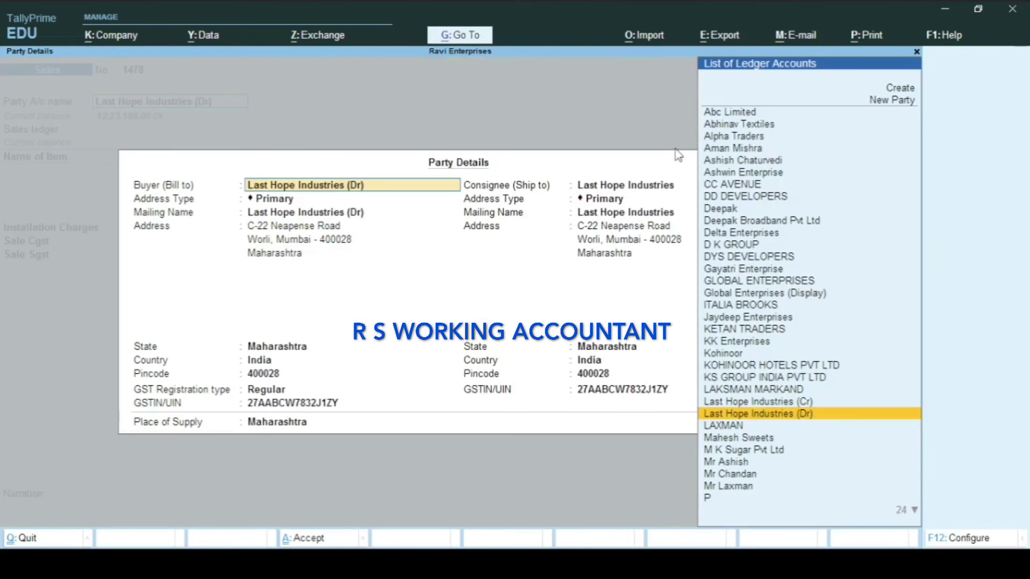
pyautogui.press('Up')
pyautogui.press('Up')
pyautogui.press('Up')
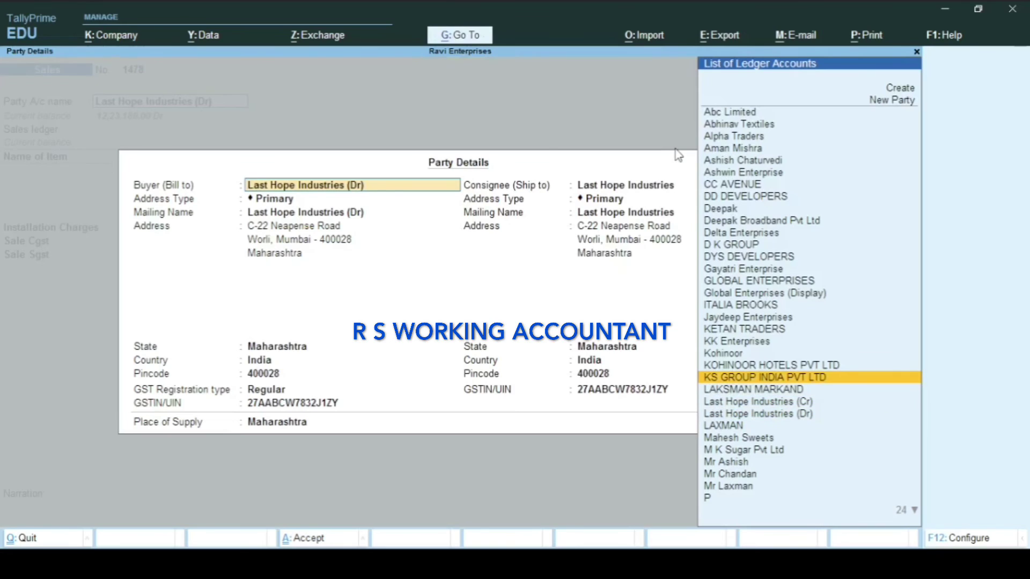
pyautogui.press('Down')
pyautogui.press('Return')
pyautogui.press('BackSpace')
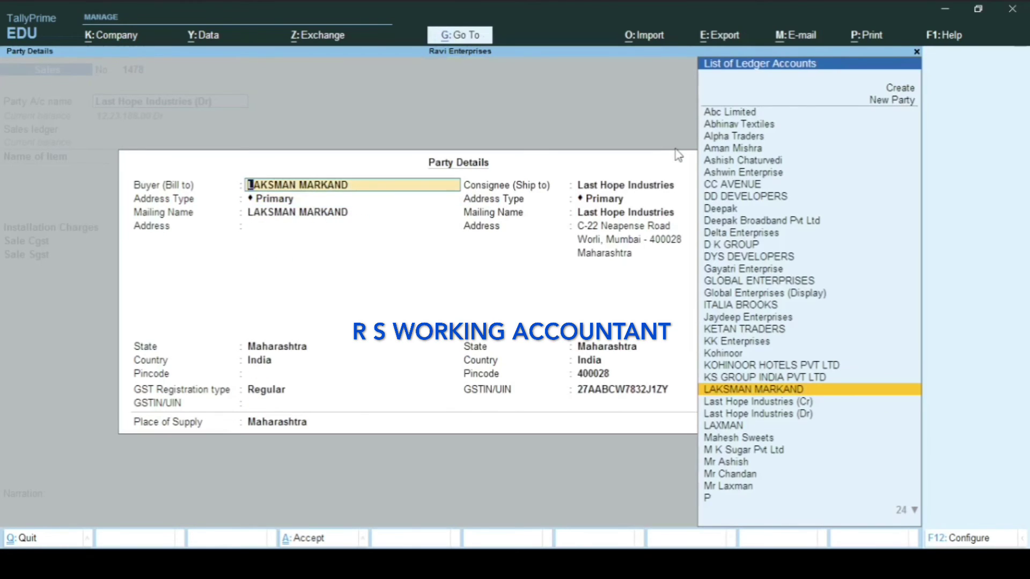
pyautogui.press('Down')
pyautogui.press('Down')
pyautogui.press('Return')
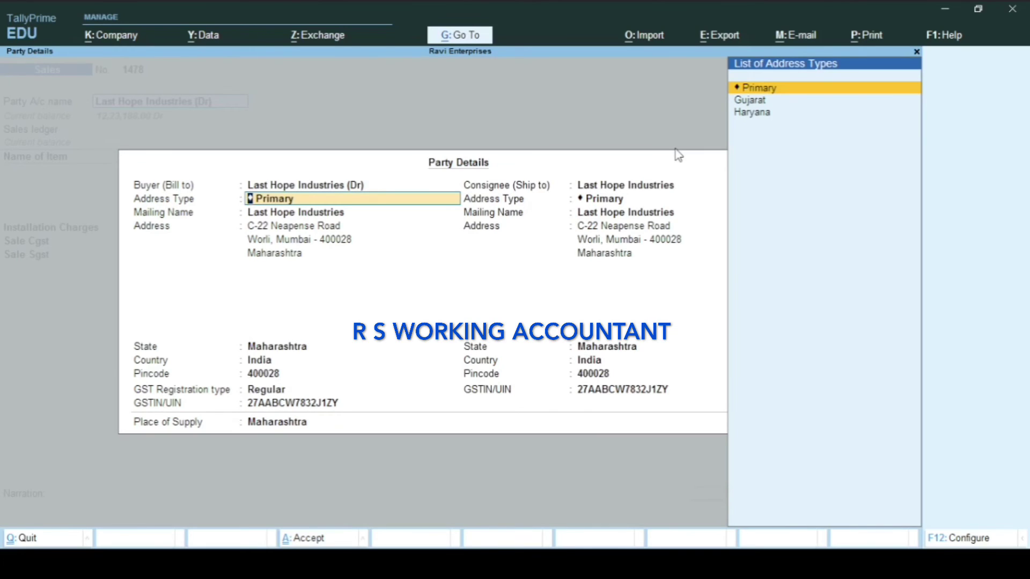
# - Keep the buyer's Primary address type, mailing name, Maharashtra state and GST registration details
pyautogui.press('Return')
pyautogui.press('Return')
pyautogui.press('Return')
pyautogui.press('Return')
pyautogui.press('Return')
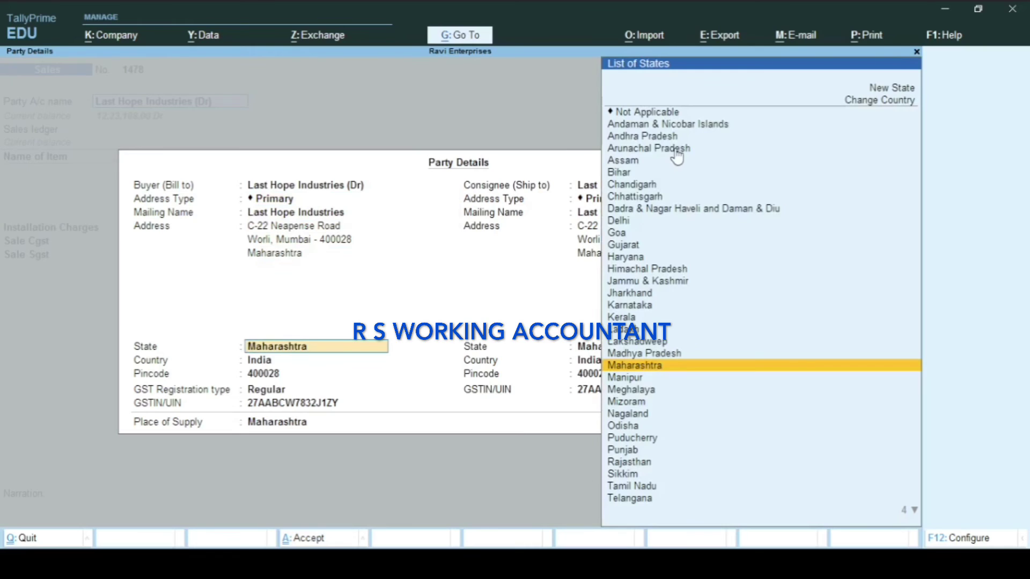
pyautogui.press('Return')
pyautogui.press('Return')
pyautogui.press('Return')
pyautogui.press('Return')
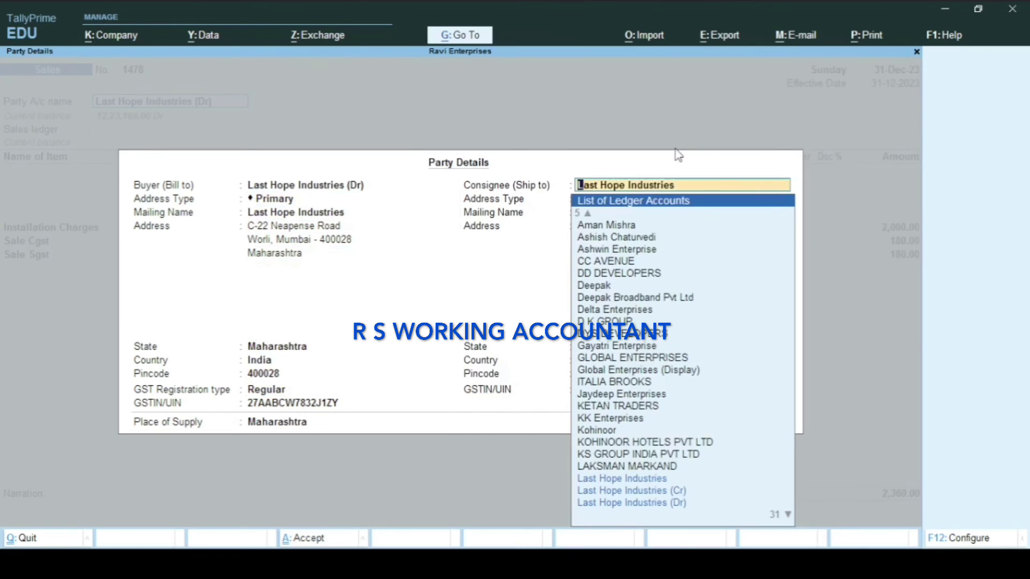
# - Keep Last Hope Industries as the consignee with its Primary address, and accept Maharashtra as the place of supply
pyautogui.press('Down')
pyautogui.press('Down')
pyautogui.press('Up')
pyautogui.press('Return')
pyautogui.press('Return')
pyautogui.press('Return')
pyautogui.press('Return')
pyautogui.press('Return')
pyautogui.press('Return')
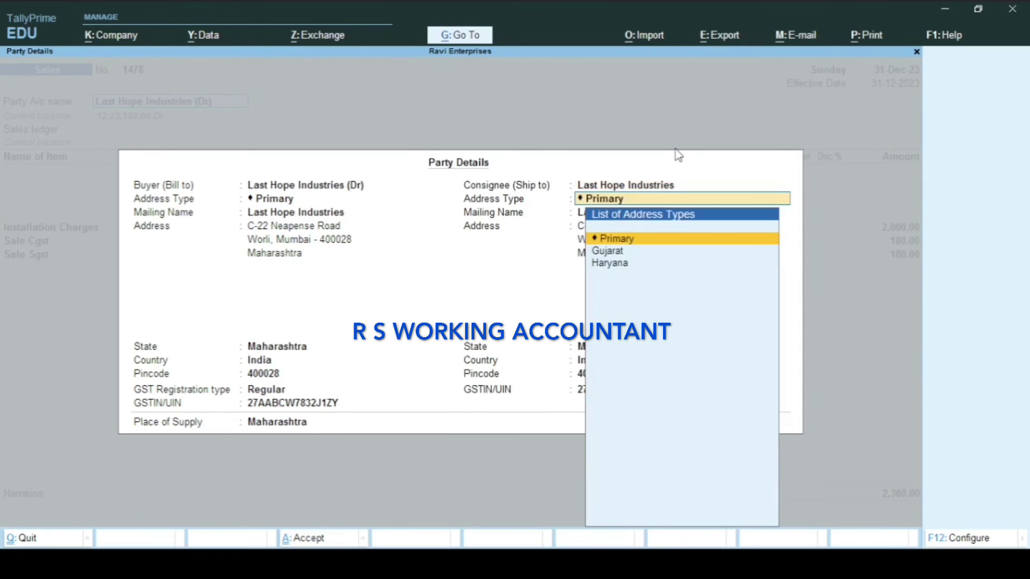
pyautogui.press('Return')
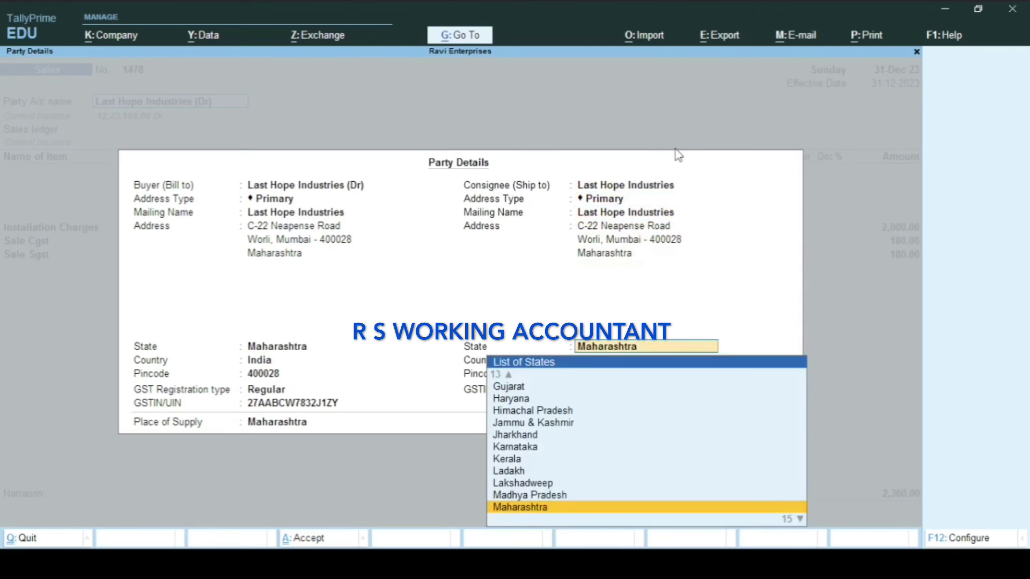
pyautogui.press('Return')
pyautogui.press('Return')
pyautogui.press('Return')
pyautogui.press('Return')
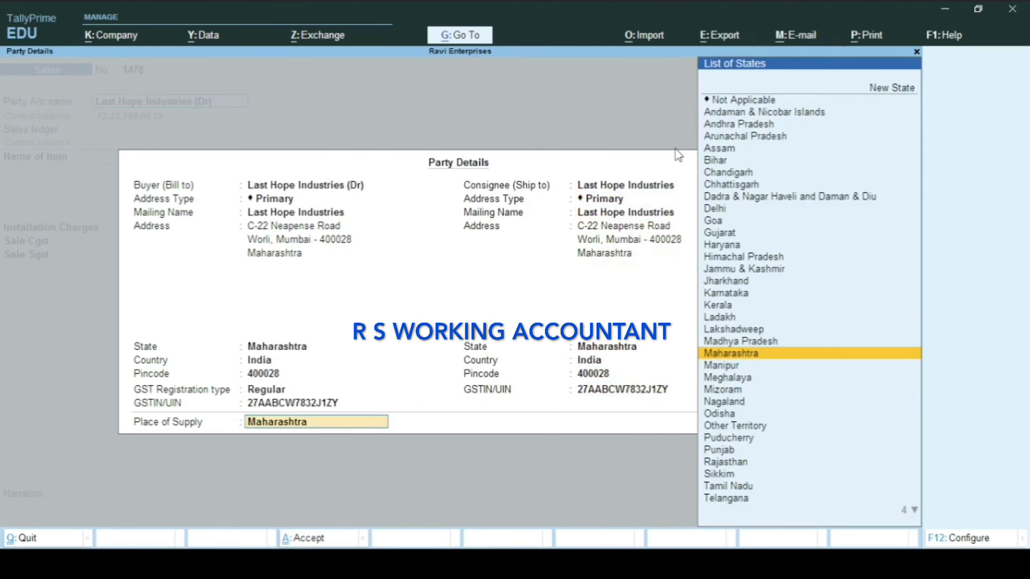
pyautogui.press('Return')
# - Set the sales ledger of voucher 1478 to GST SALE 18 %
pyautogui.press('Down')
pyautogui.press('Down')
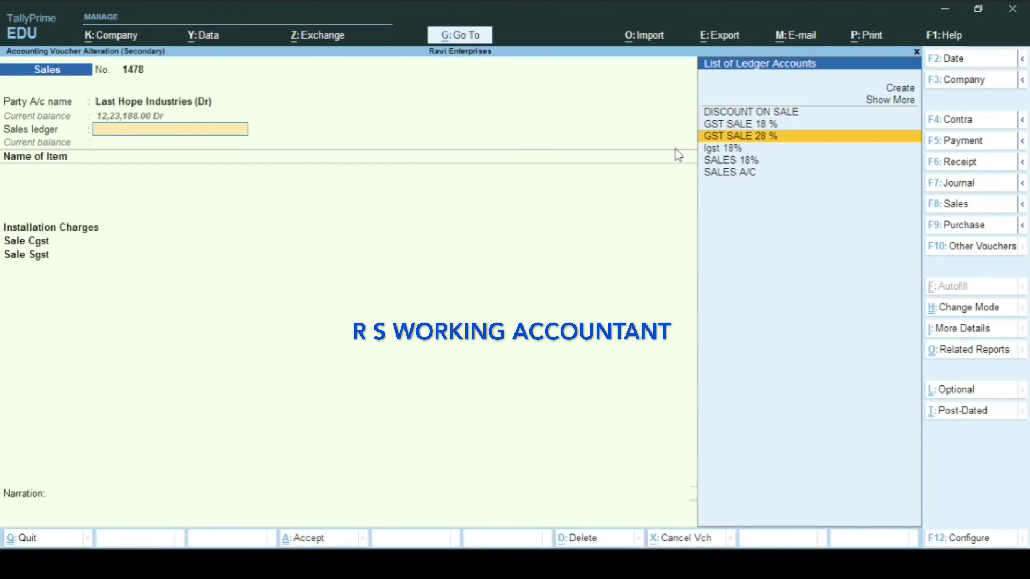
pyautogui.press('Up')
pyautogui.press('Return')
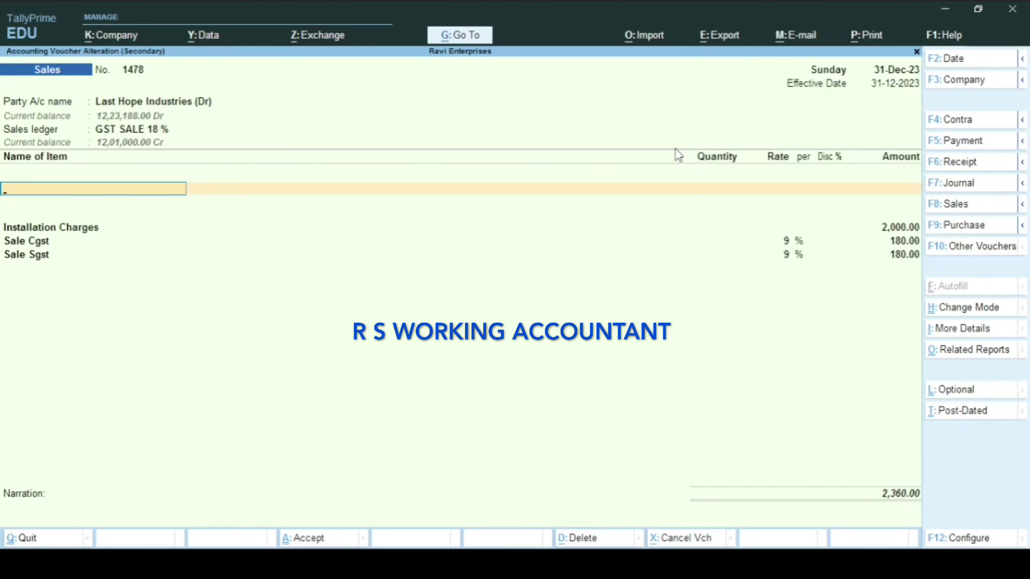
# - Keep the Installation Charges, tax lines and New Ref 1478 bill-wise allocation, then save the sales voucher and reopen it
pyautogui.press('Return')
pyautogui.press('Return')
pyautogui.press('Return')
pyautogui.press('Return')
pyautogui.press('Return')
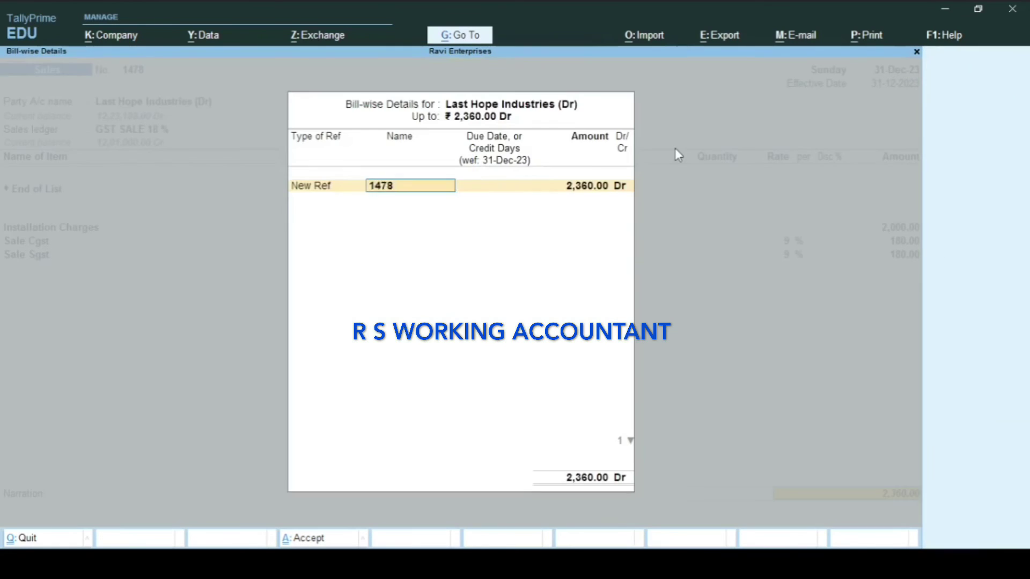
pyautogui.press('Return')
pyautogui.press('Return')
pyautogui.press('Return')
pyautogui.press('Return')
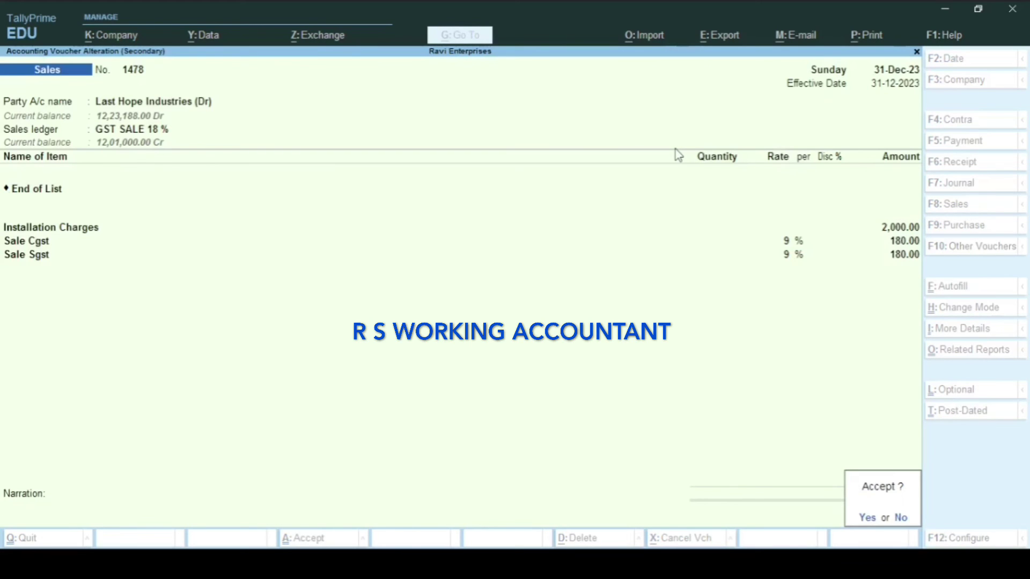
pyautogui.press('Return')
pyautogui.press('Return')
pyautogui.press('Return')
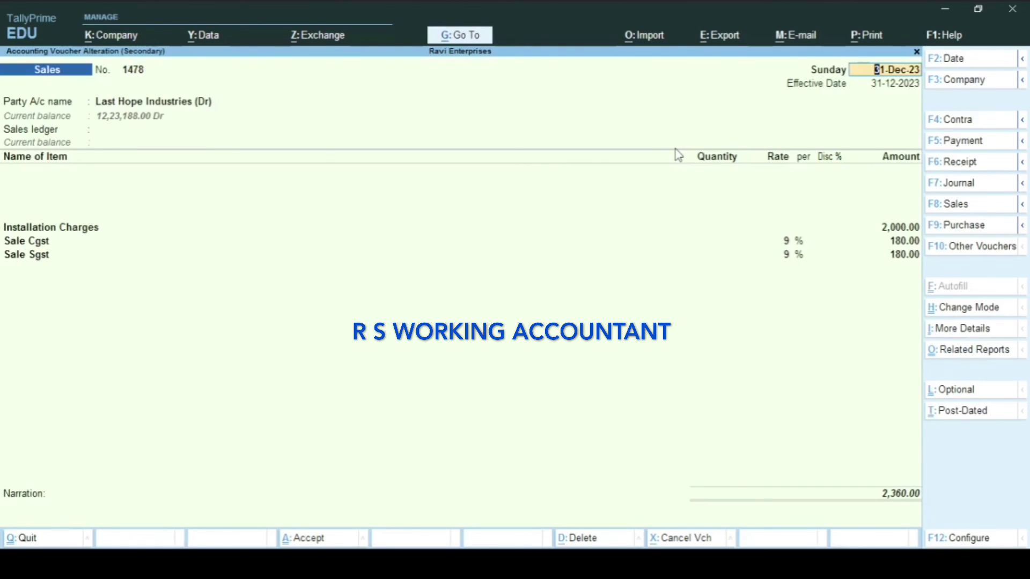
# - Preview the tax invoice of the saved sales voucher to check the buyer's name, and close the preview
pyautogui.hotkey('ctrl', 'p')
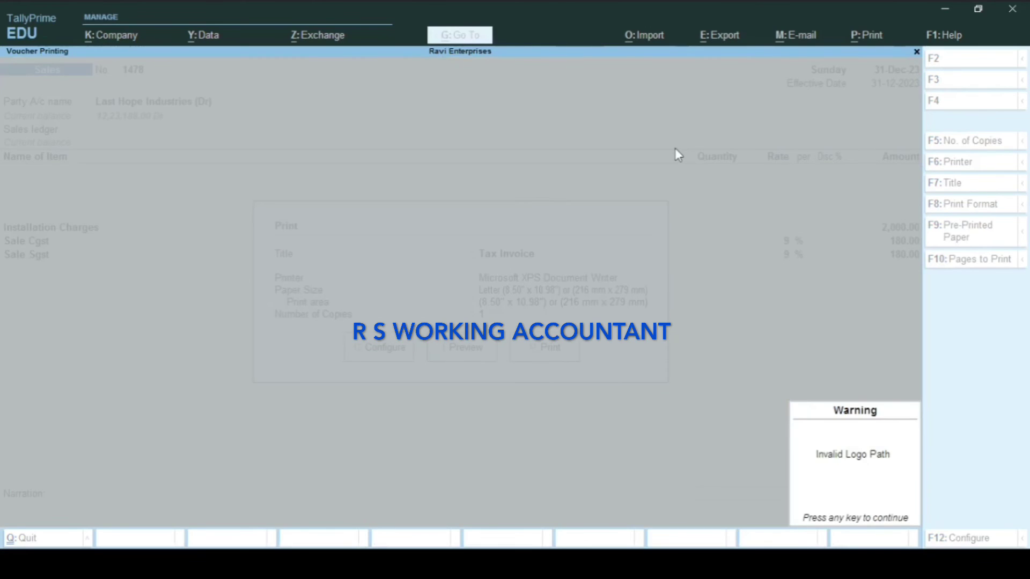
pyautogui.press('Return')
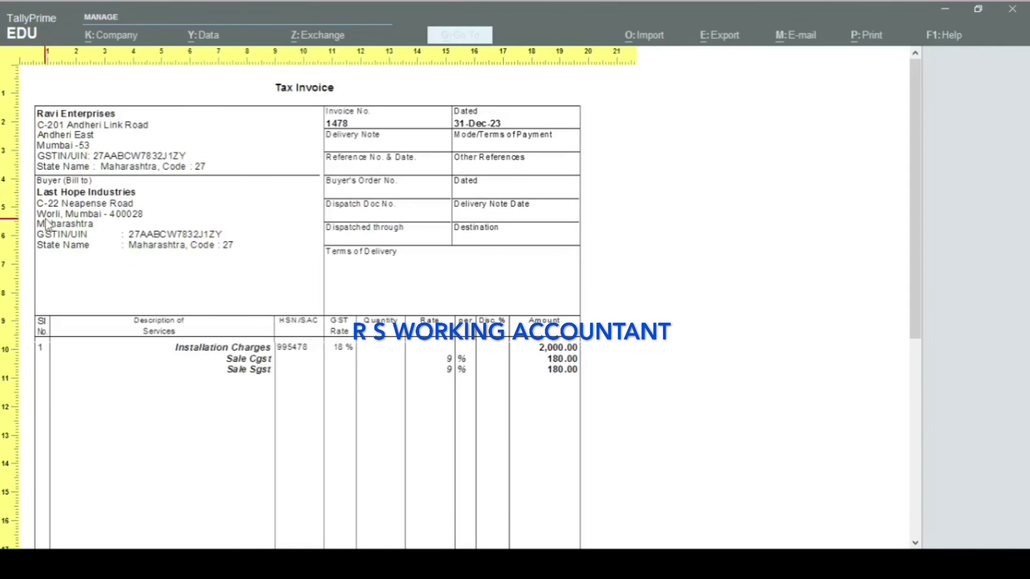
pyautogui.press('Escape')
pyautogui.press('Escape')
pyautogui.press('Escape')
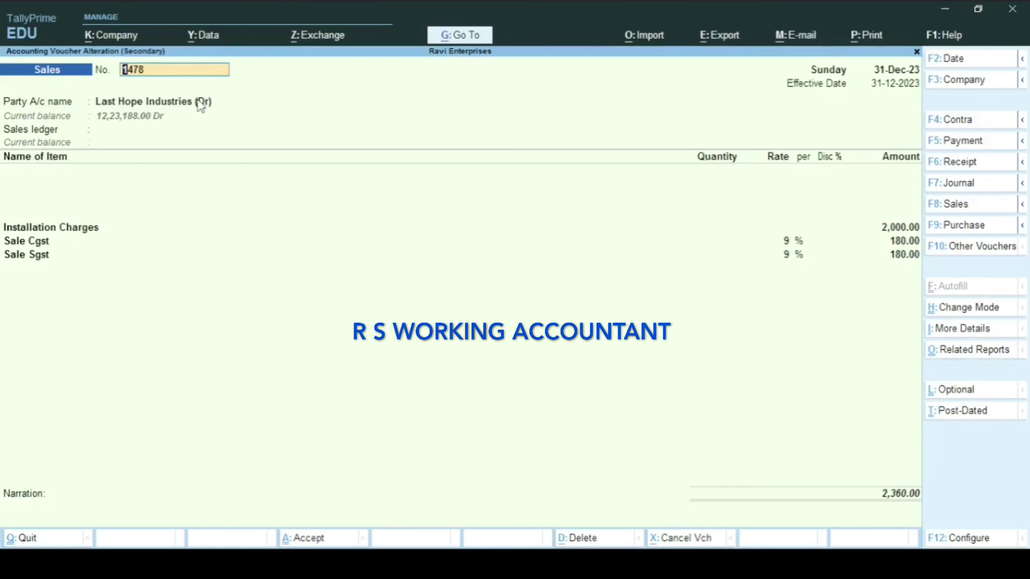
# - Preview the tax invoice once more to compare its buyer name with the voucher's party account name, and return to the voucher
pyautogui.hotkey('ctrl', 'p')
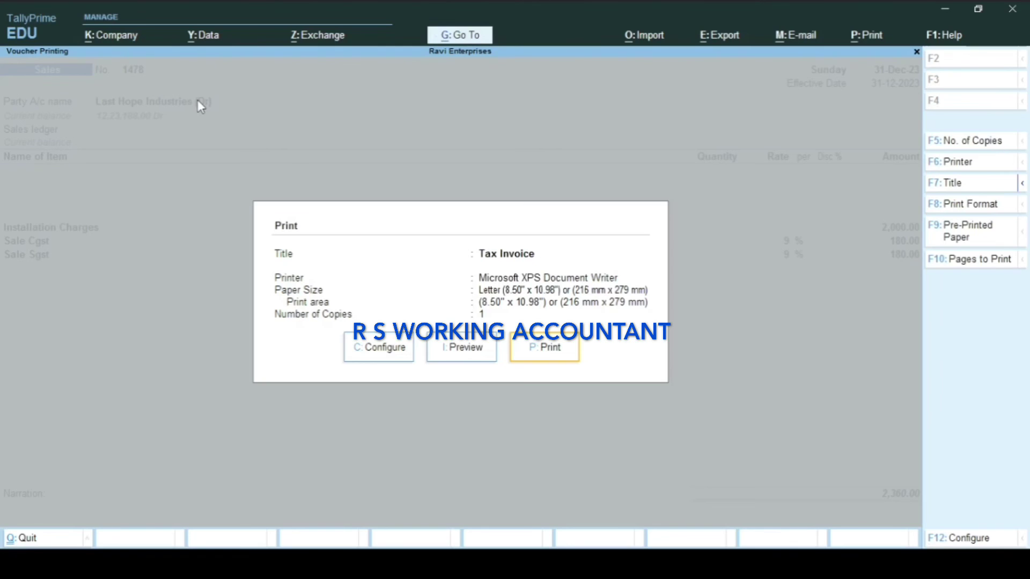
pyautogui.press('i')
pyautogui.press('Return')
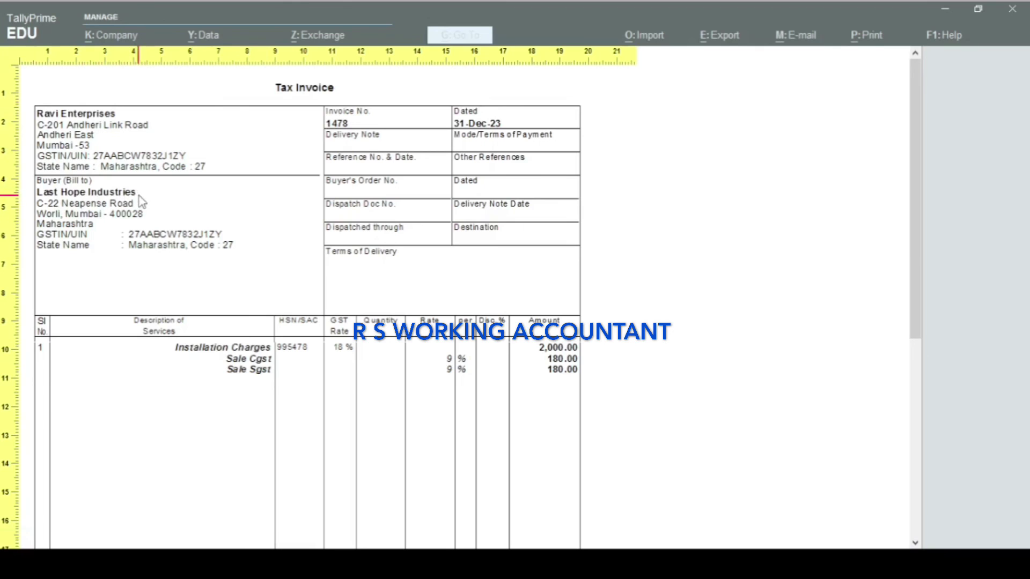
pyautogui.press('Escape')
pyautogui.press('Escape')
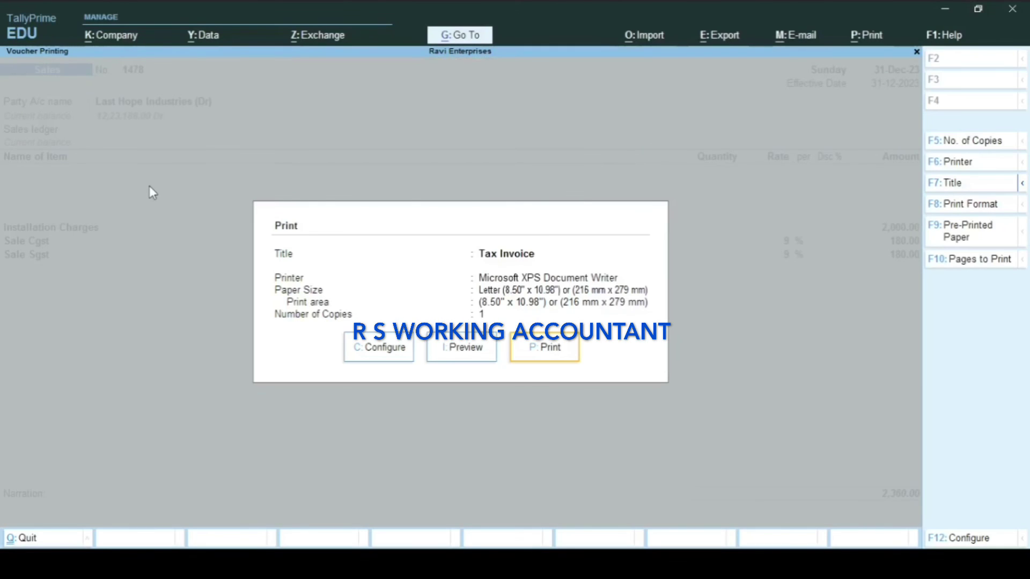
pyautogui.press('Escape')
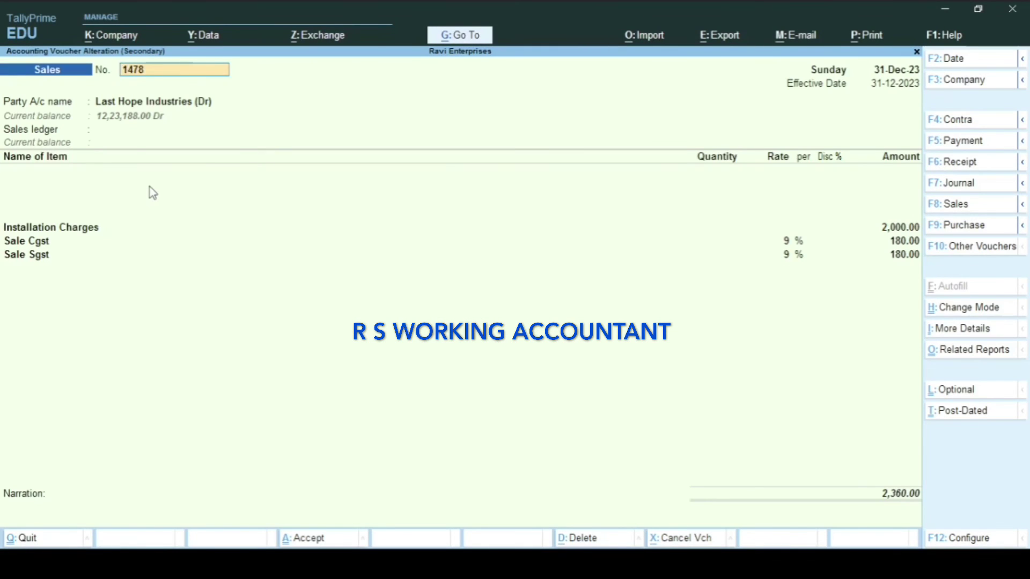
# - Open the Last Hope Industries (Dr) ledger master from the party account name, review its mailing name, and quit without saving
pyautogui.press('Return')
pyautogui.hotkey('ctrl', 'Return')
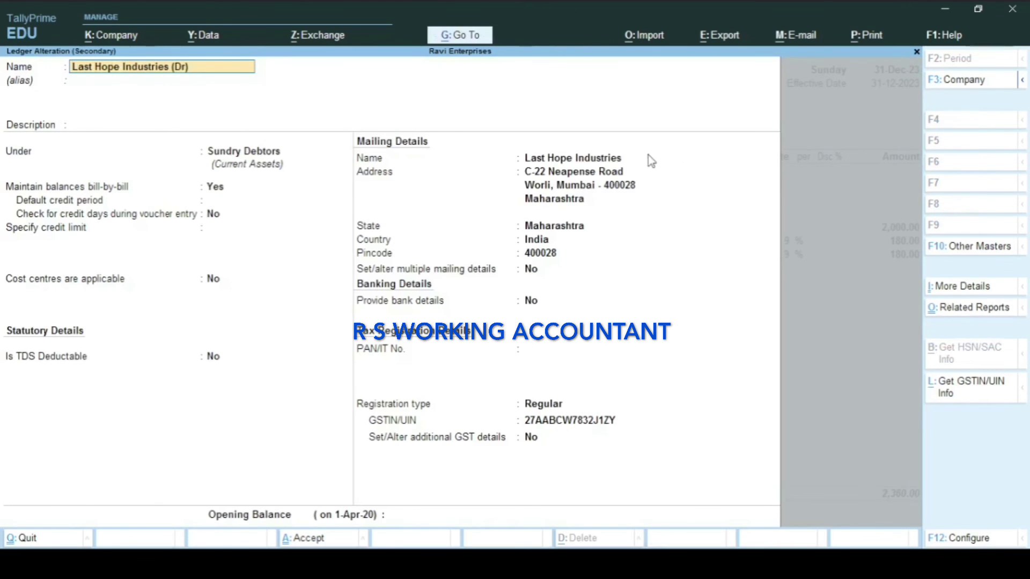
pyautogui.press('Escape')
pyautogui.press('Escape')
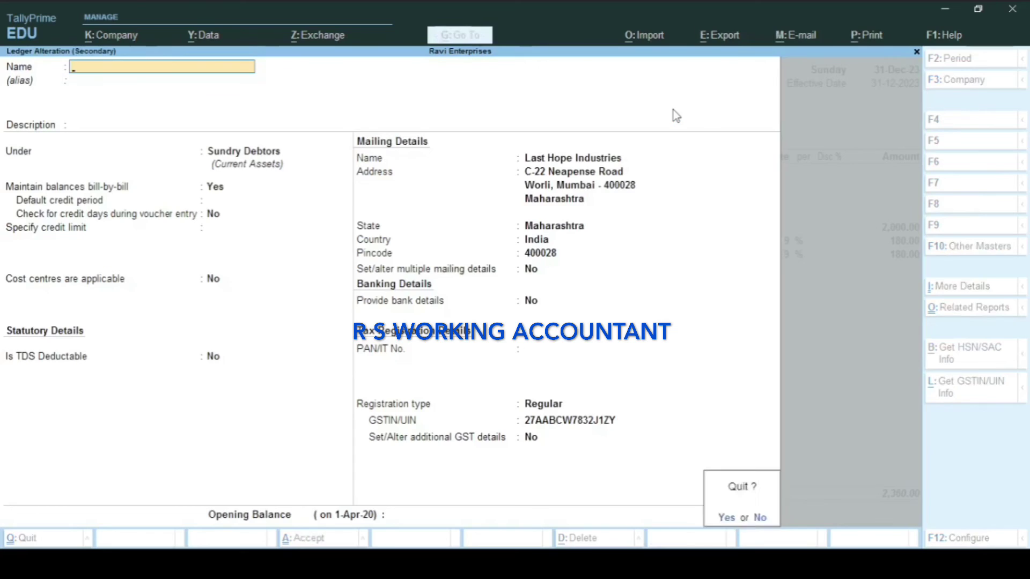
pyautogui.press('Return')
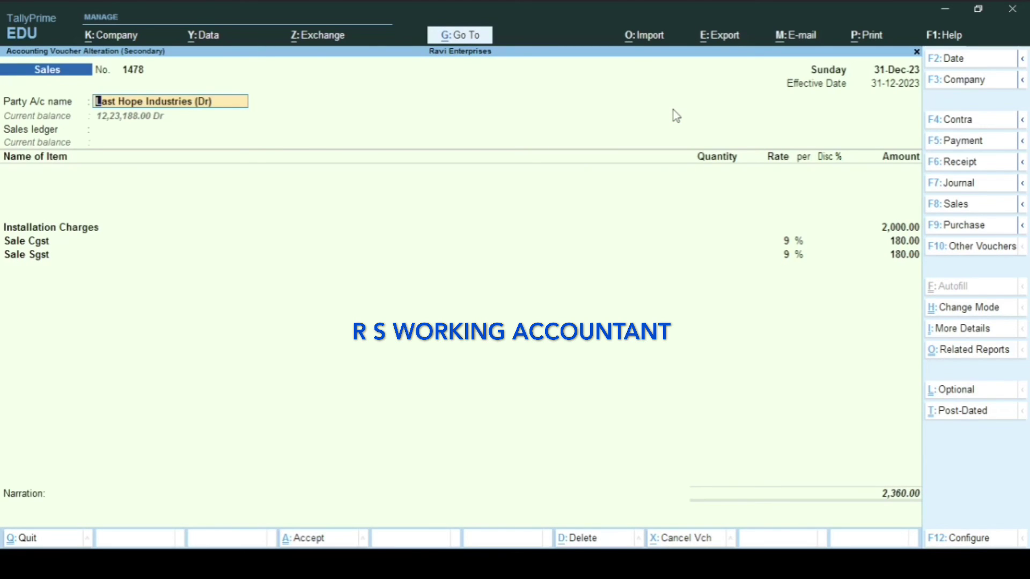